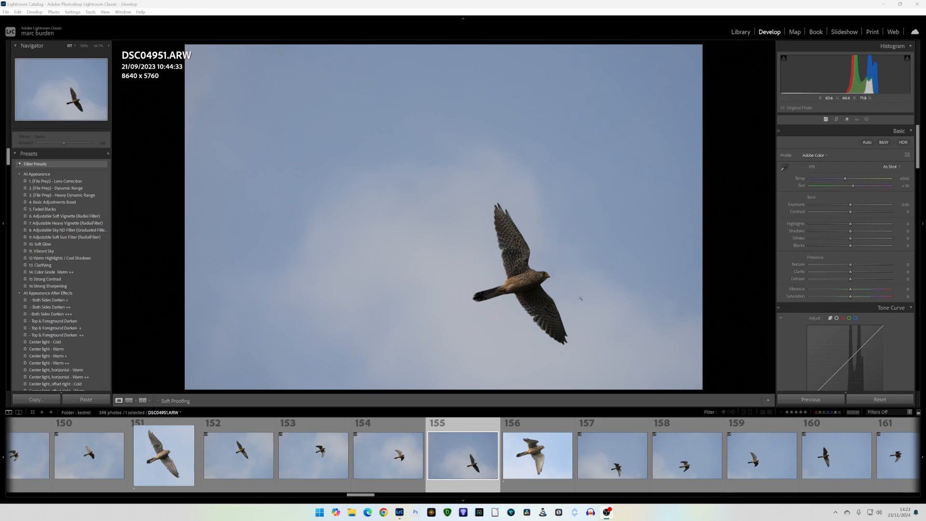
Step: Crop the kestrel photo to a 1:1 square of about 3105 x 3105 pixels framed around the bird
click(836, 120)
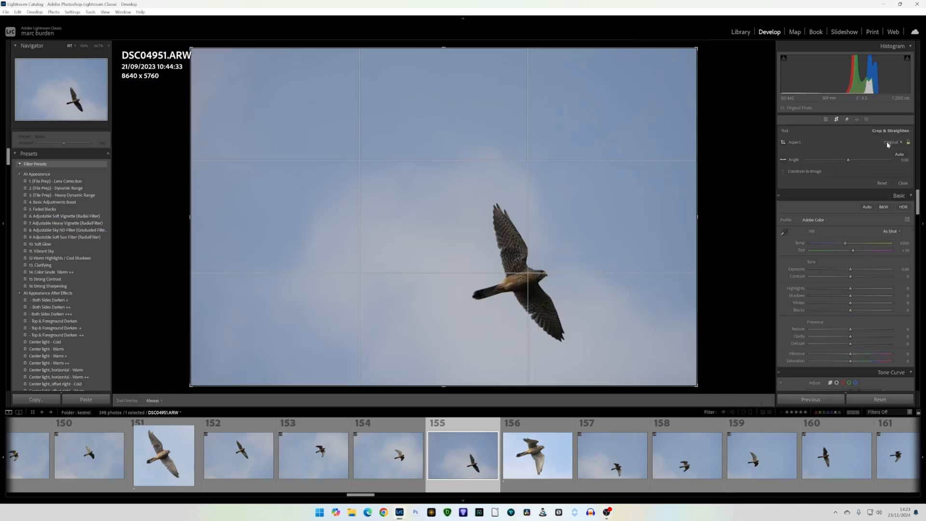
click(888, 142)
click(854, 177)
drag(441, 48, 457, 130)
drag(457, 223, 380, 237)
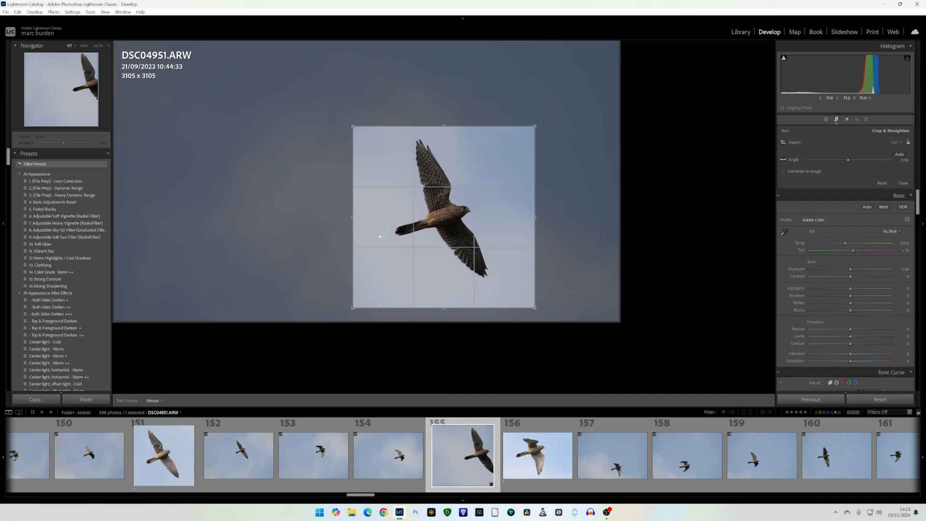
click(837, 121)
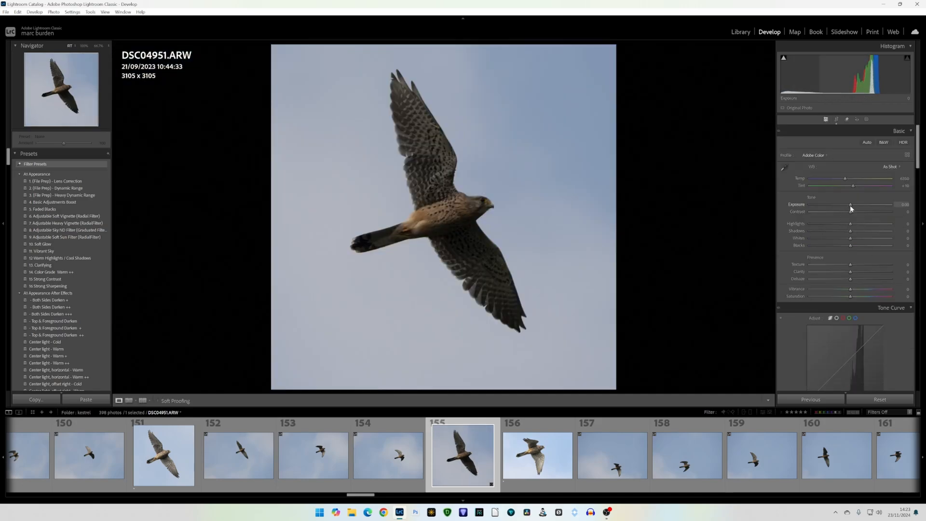
Step: Set the photo's Exposure to +0.52 and Shadows to +36, and open it as a smart object in Photoshop
drag(851, 205, 864, 227)
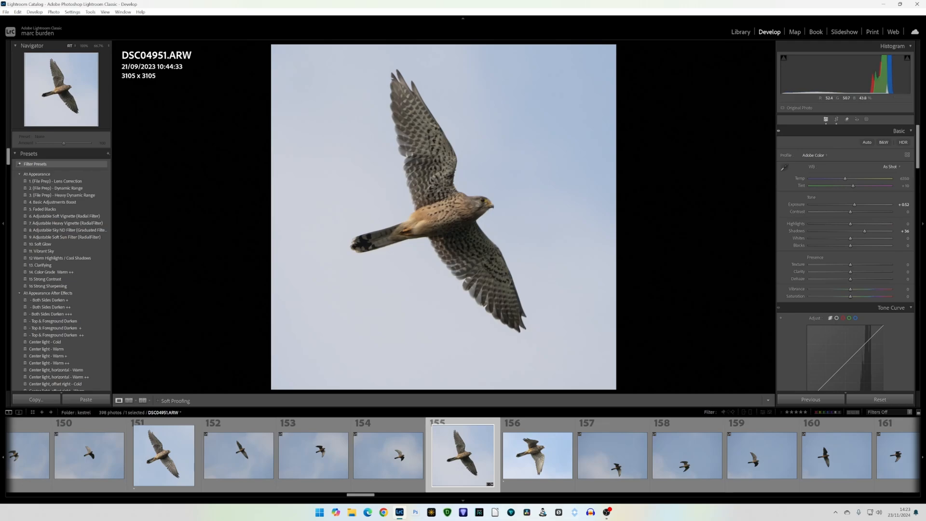
right_click(435, 127)
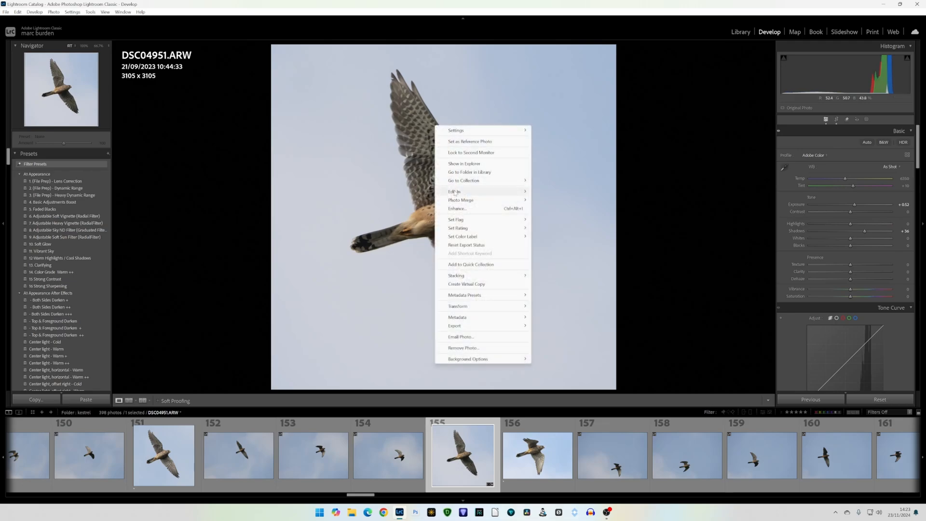
mouse_move(514, 192)
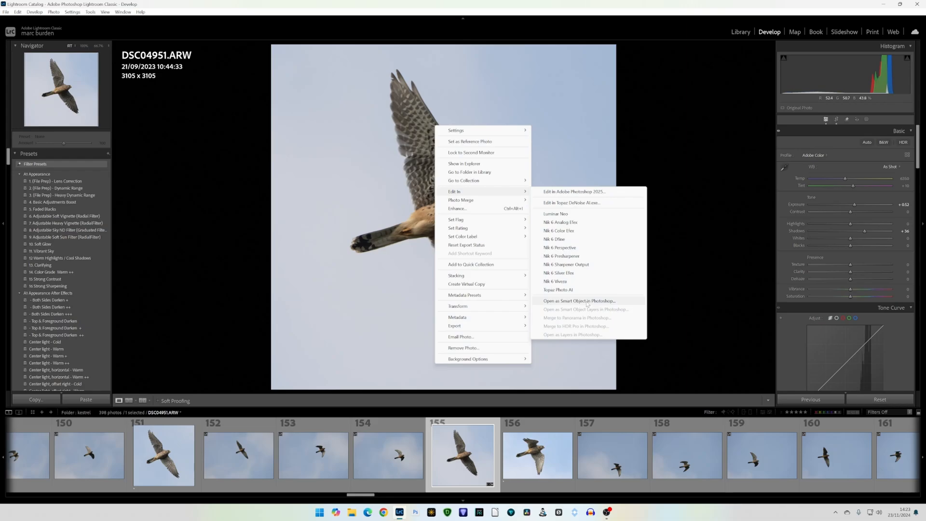
click(587, 301)
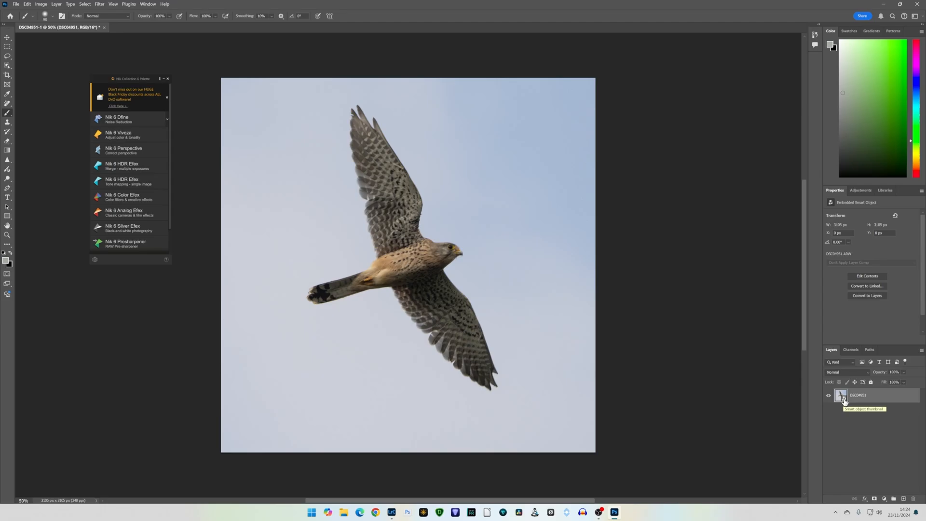
Step: Open the smart object in Camera Raw and make sure the New AI Features and Settings Panel technology preview is enabled
double_click(844, 401)
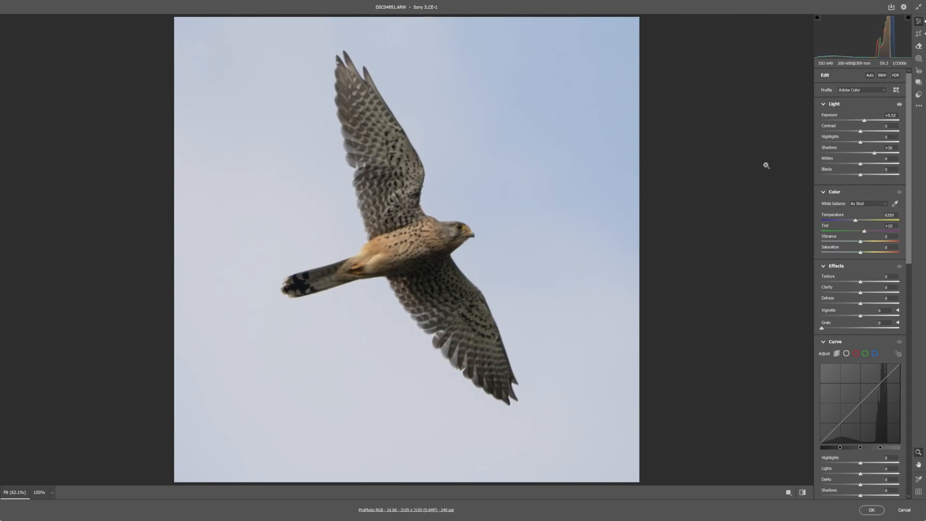
click(904, 7)
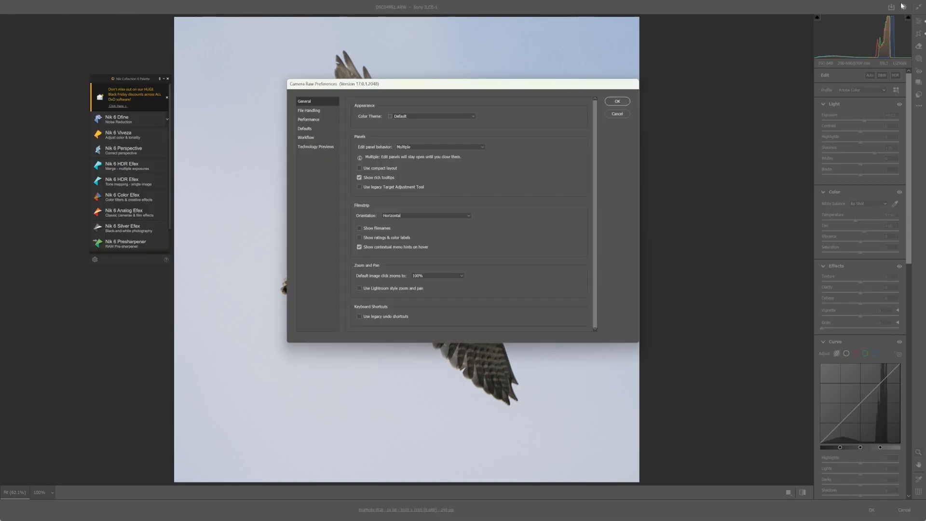
click(311, 148)
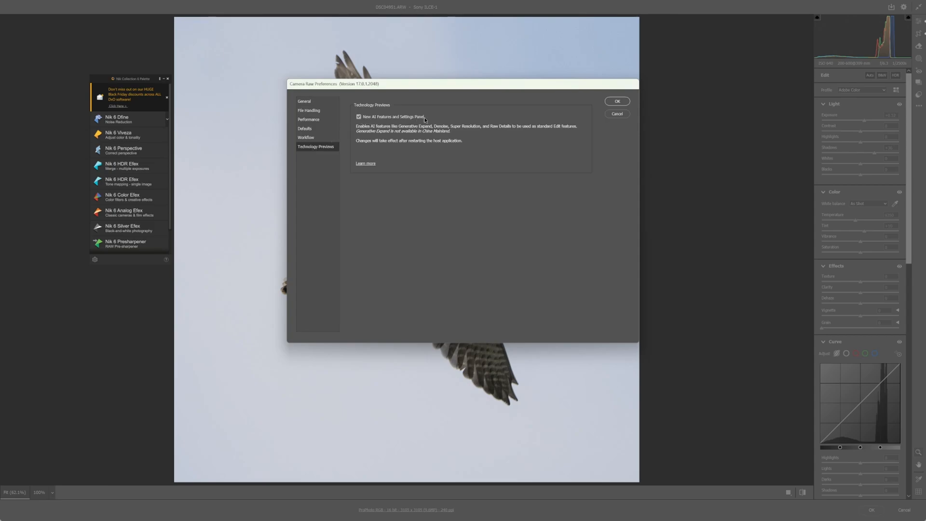
click(617, 100)
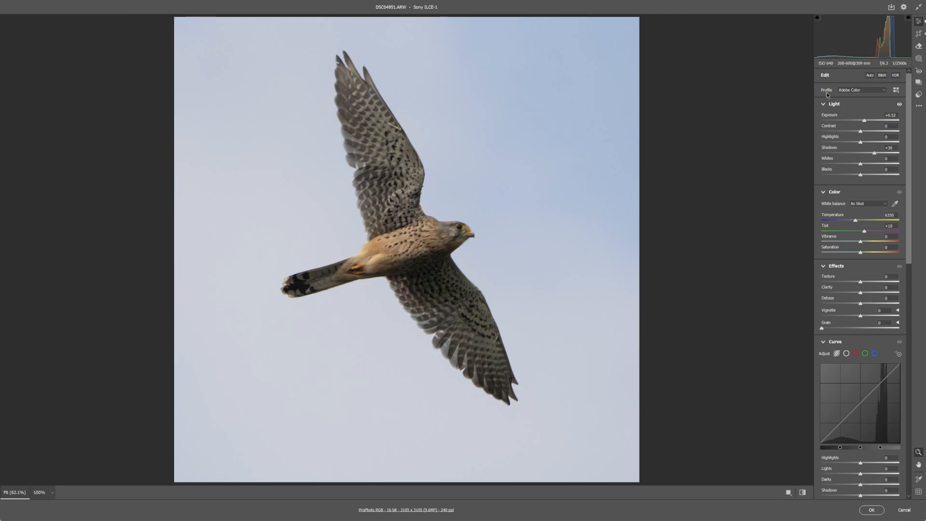
Step: Apply the Adobe Adaptive (beta) profile to the photo and lower the Exposure to +0.20
click(880, 92)
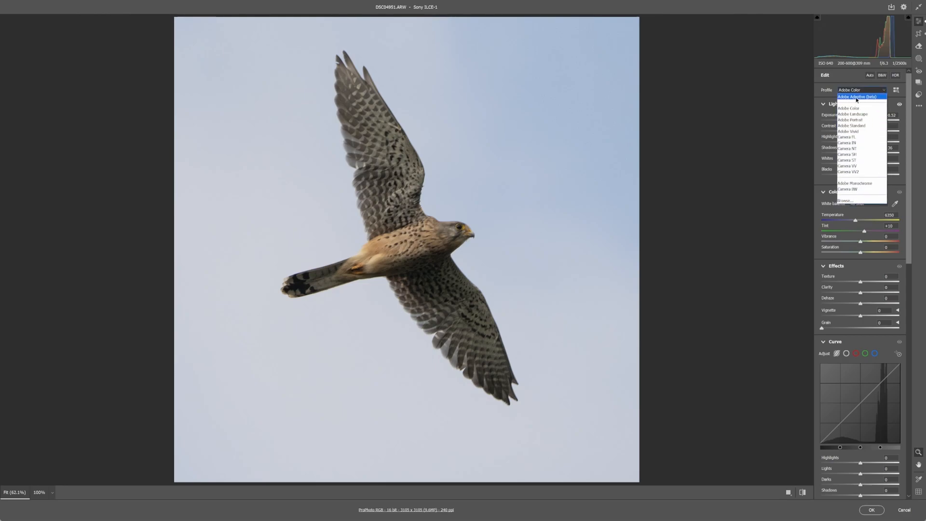
click(853, 98)
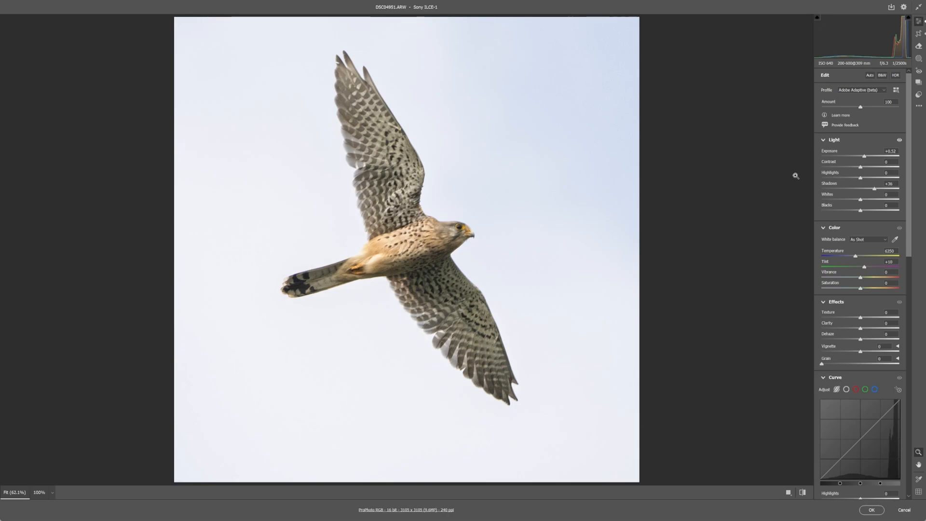
drag(864, 157, 862, 156)
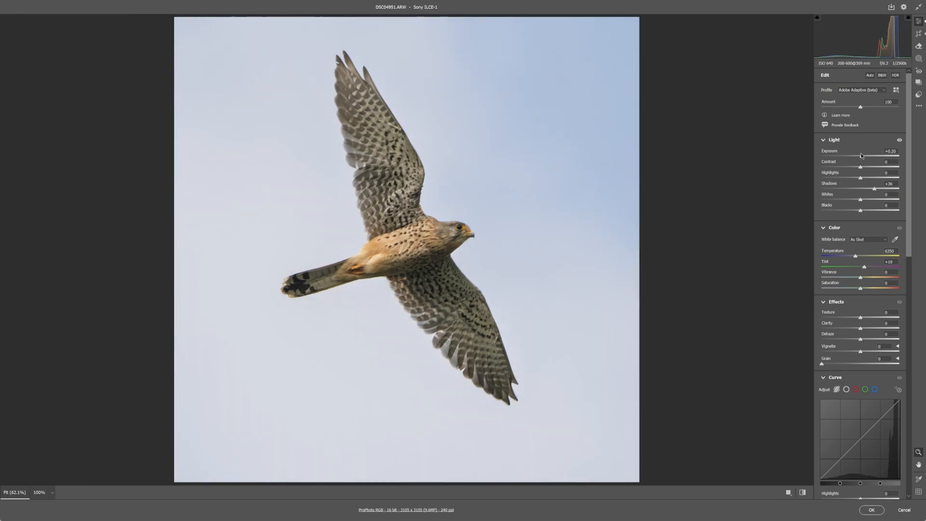
Step: Compare the edited kestrel with its original in the side-by-side and split before/after views, and return to the single view
click(788, 493)
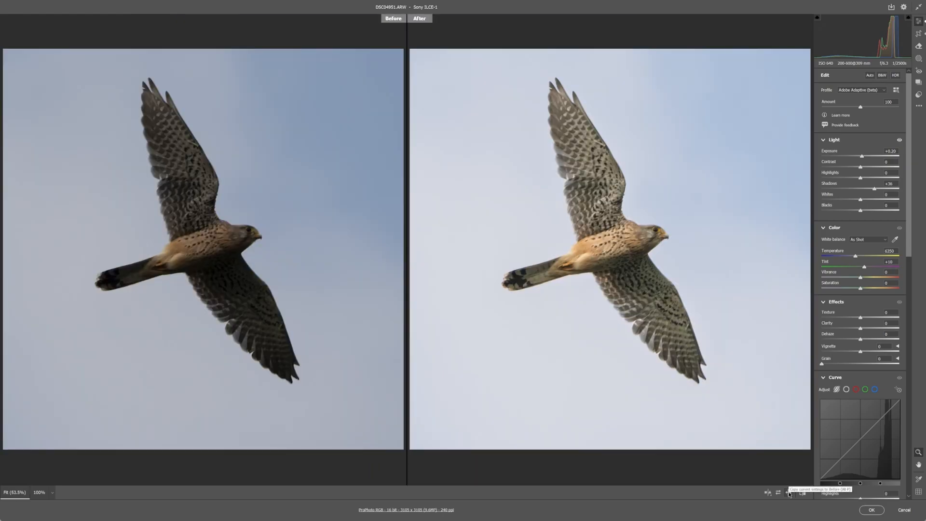
click(767, 493)
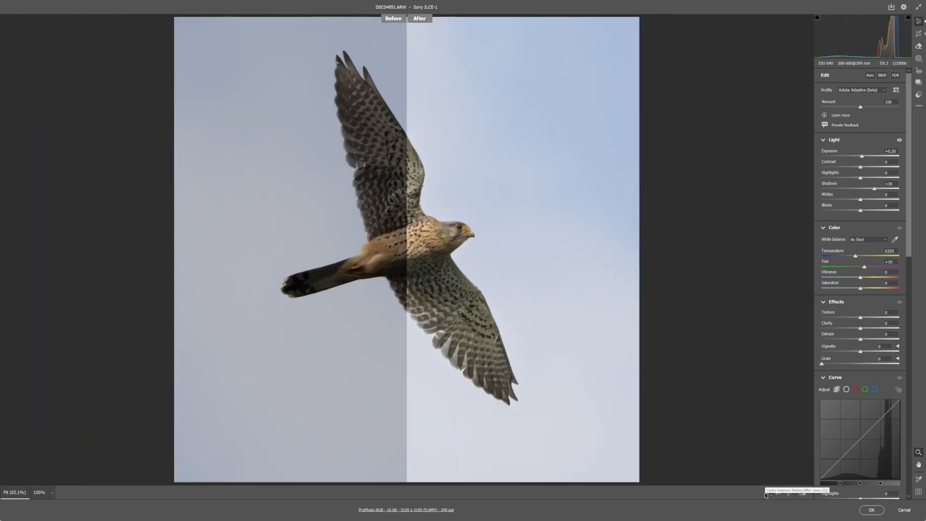
click(766, 494)
click(766, 494)
click(766, 494)
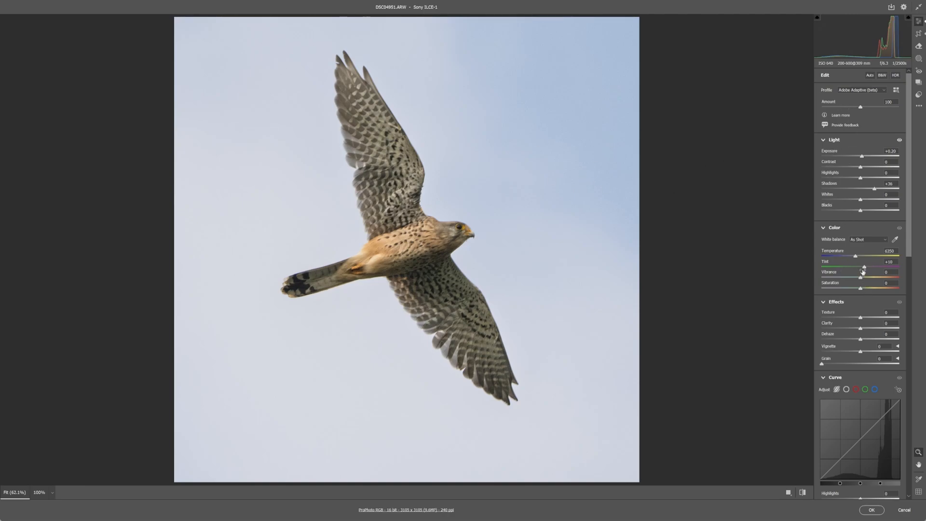
Step: Enable AI Denoise with an amount of 25 and set Sharpening to 61
scroll(864, 273, down, 3)
scroll(863, 273, down, 9)
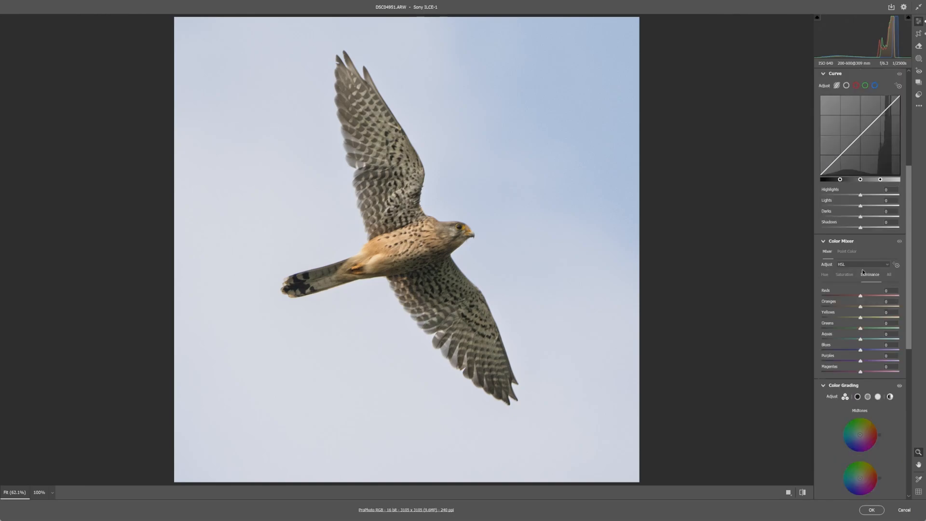
scroll(861, 273, down, 7)
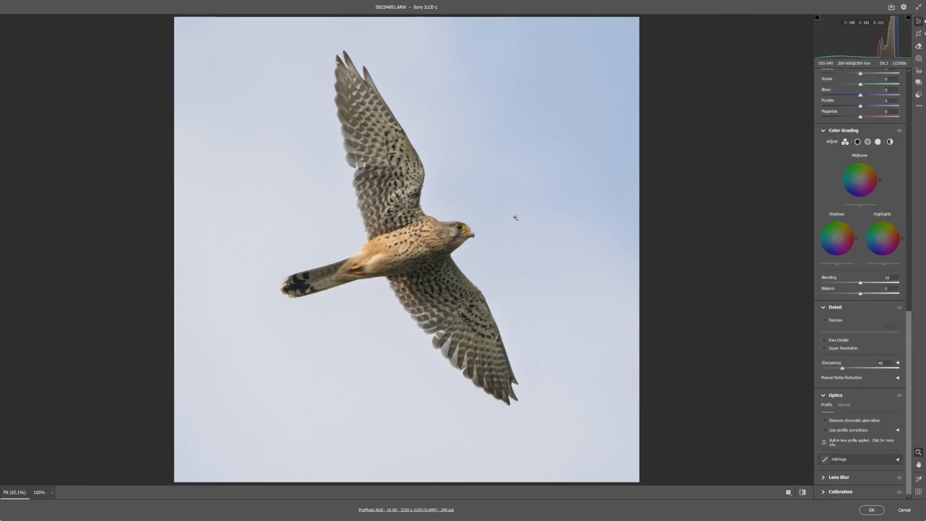
click(825, 321)
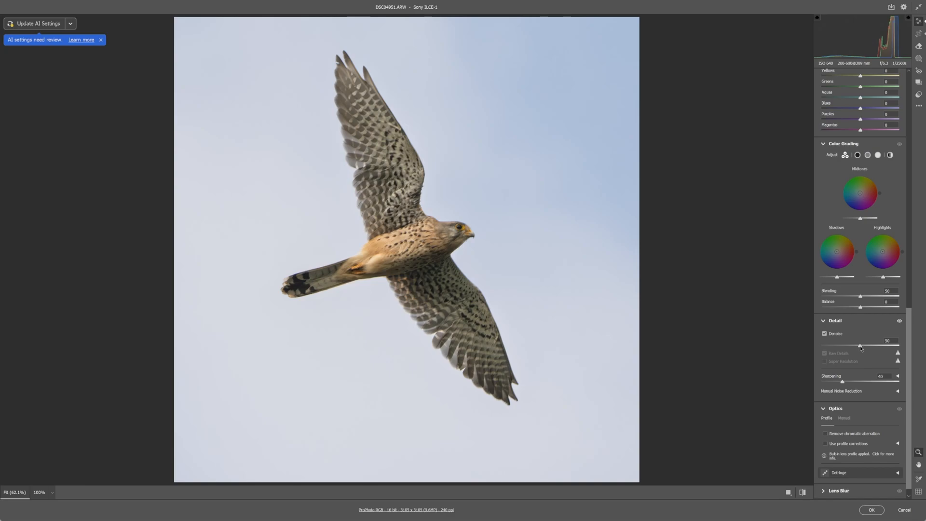
drag(861, 347, 868, 347)
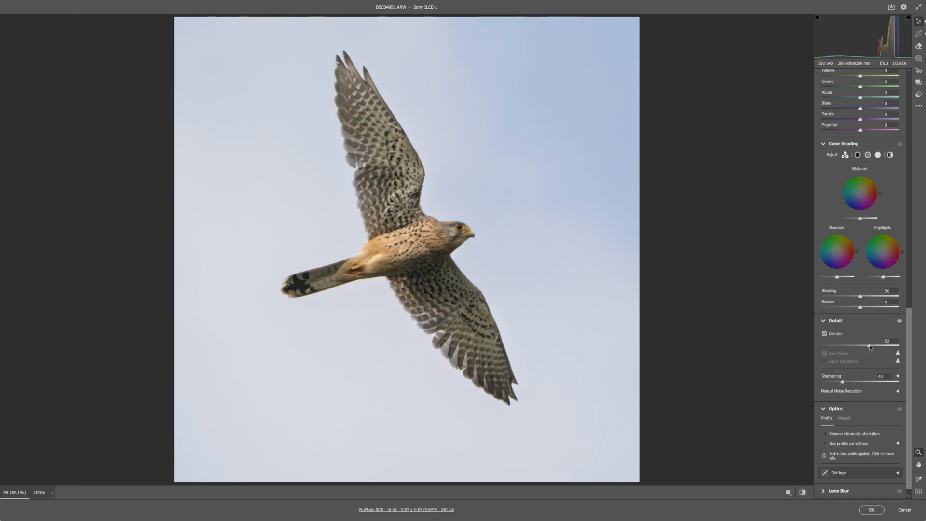
drag(870, 347, 838, 348)
drag(842, 382, 849, 380)
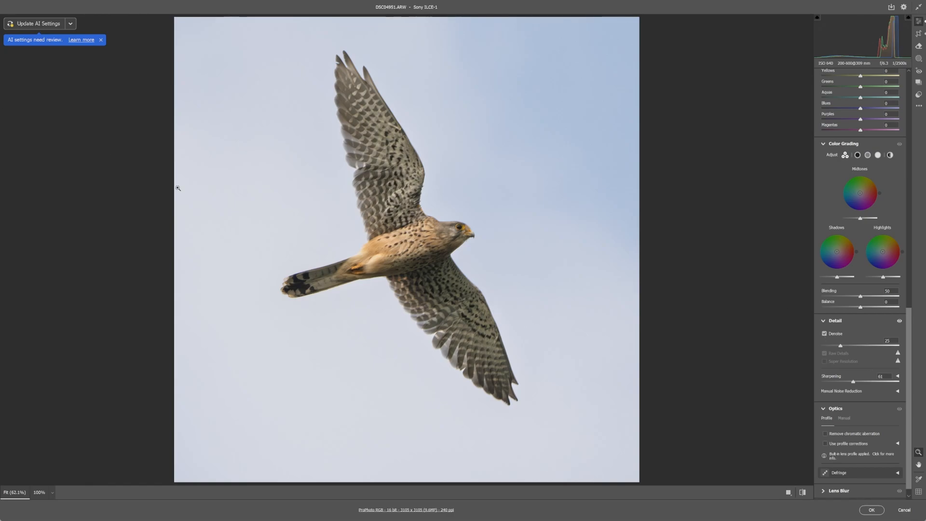
Step: Update the photo's AI settings and apply the Camera Raw edits to the smart object
click(43, 24)
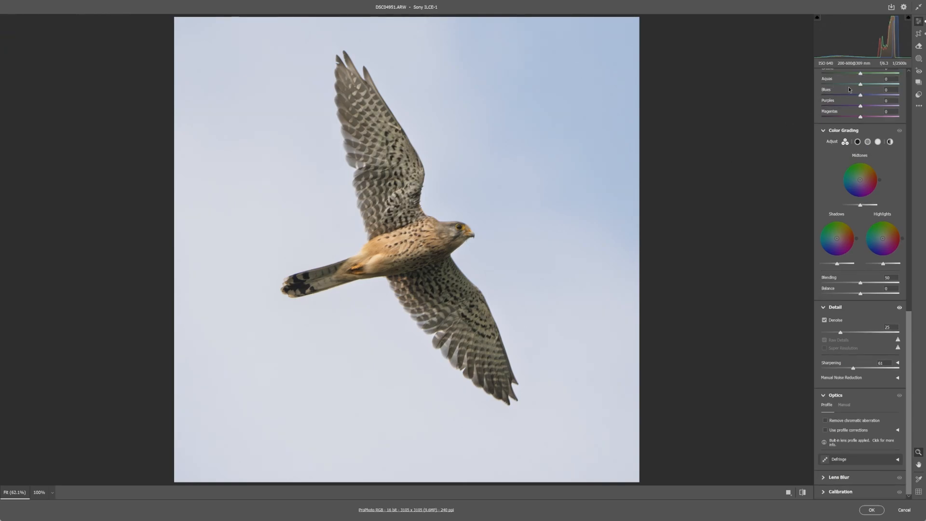
scroll(850, 90, up, 6)
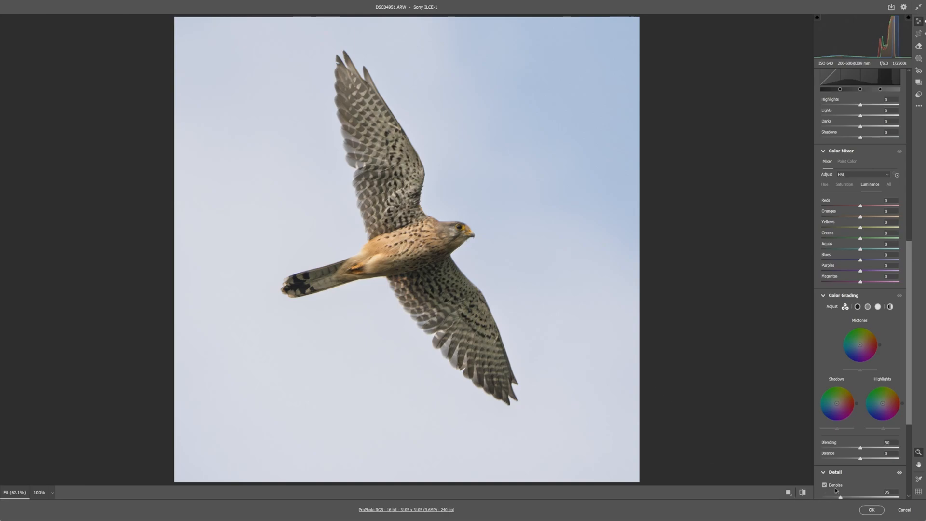
click(873, 511)
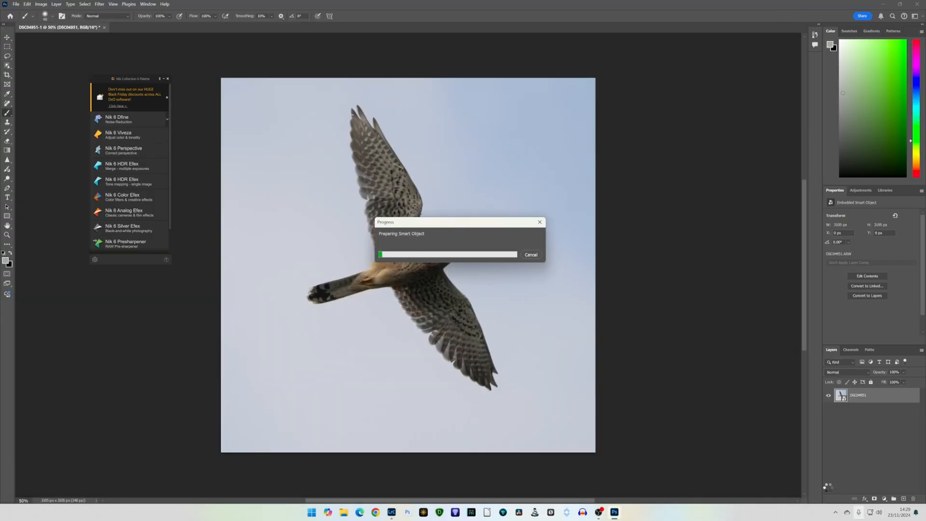
Step: Flatten the image into a single background layer and save the document
right_click(852, 398)
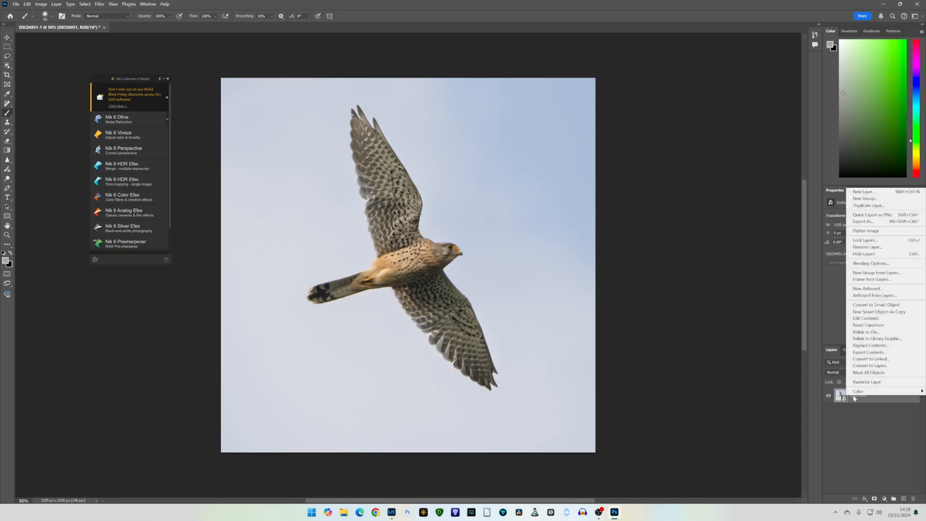
click(866, 231)
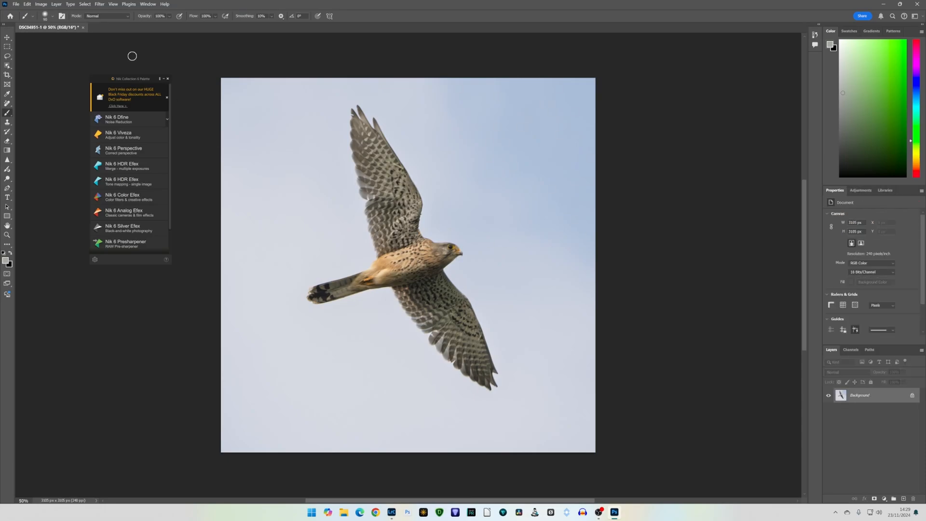
click(17, 4)
click(33, 84)
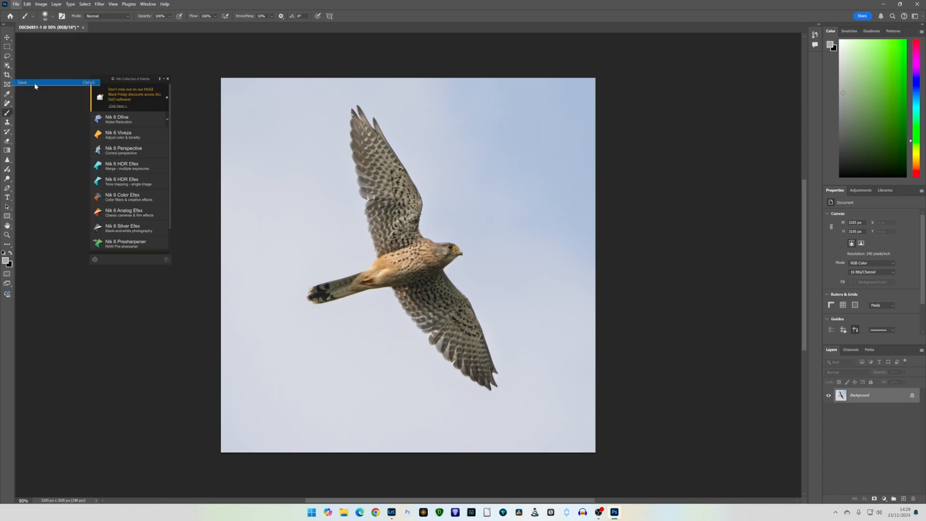
Step: Switch to Lightroom Classic and compare DSC04951-Edit.tif with DSC04951.ARW in Reference view, examining the bird's detail at 100%
click(392, 511)
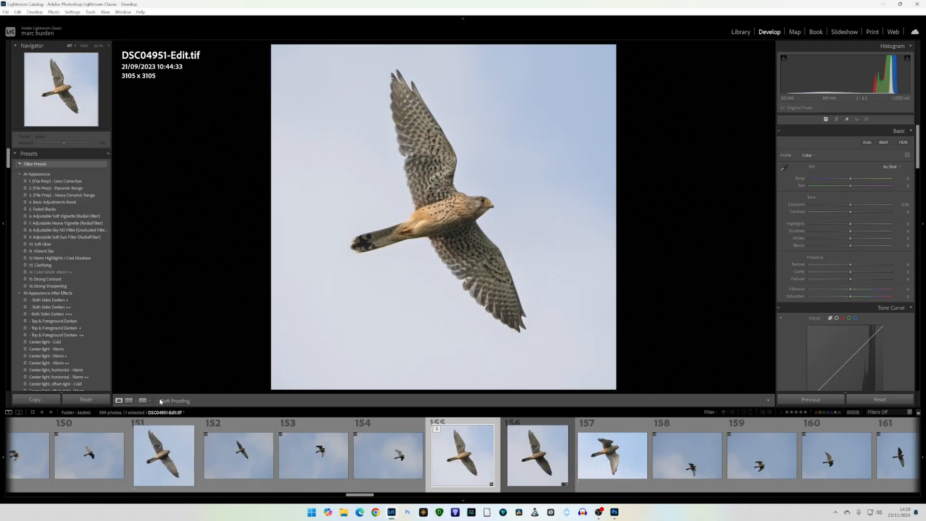
click(128, 401)
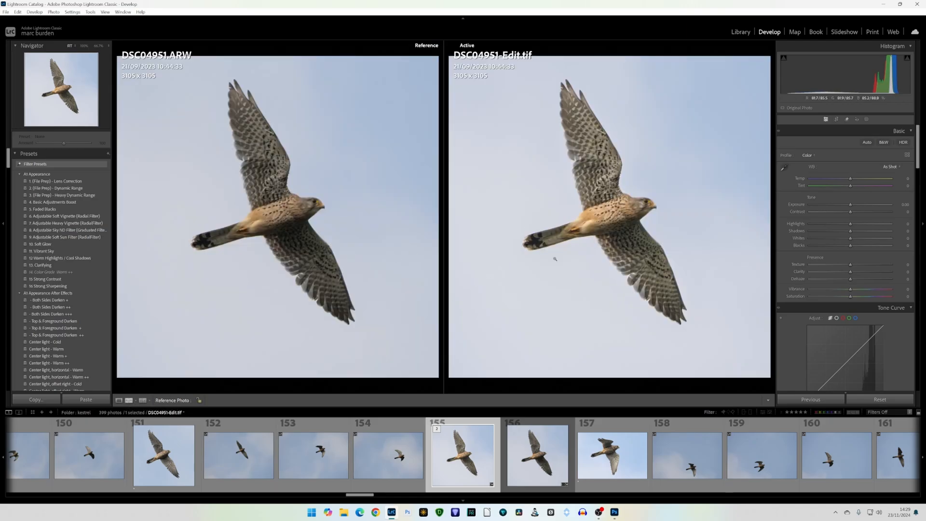
click(319, 208)
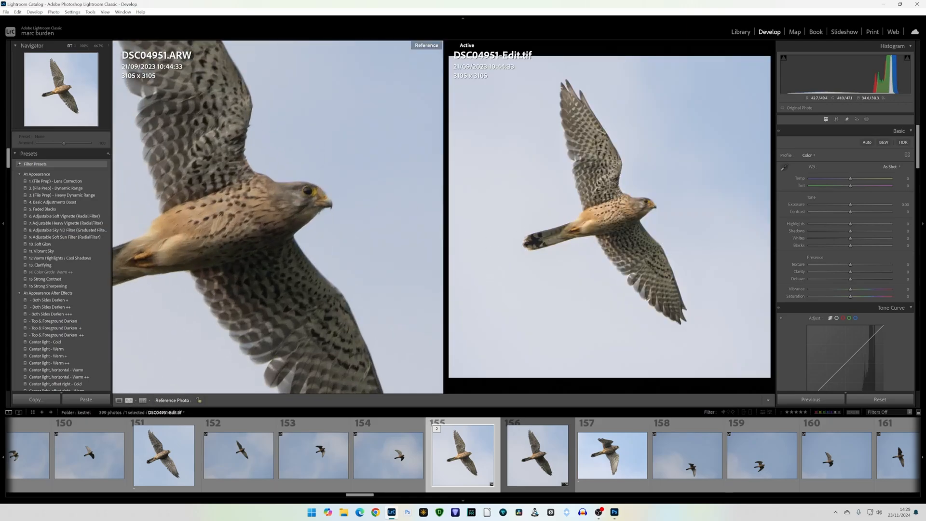
click(639, 209)
click(420, 203)
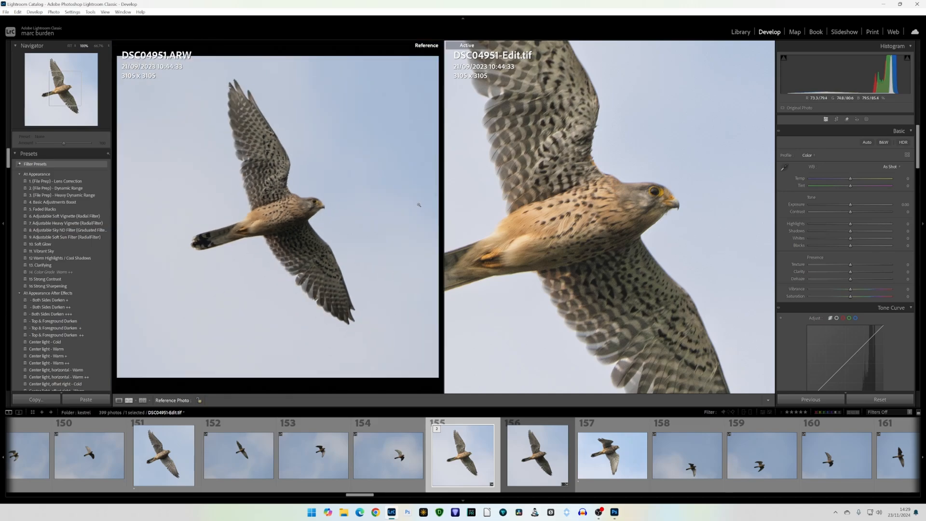
click(334, 201)
click(334, 201)
click(645, 224)
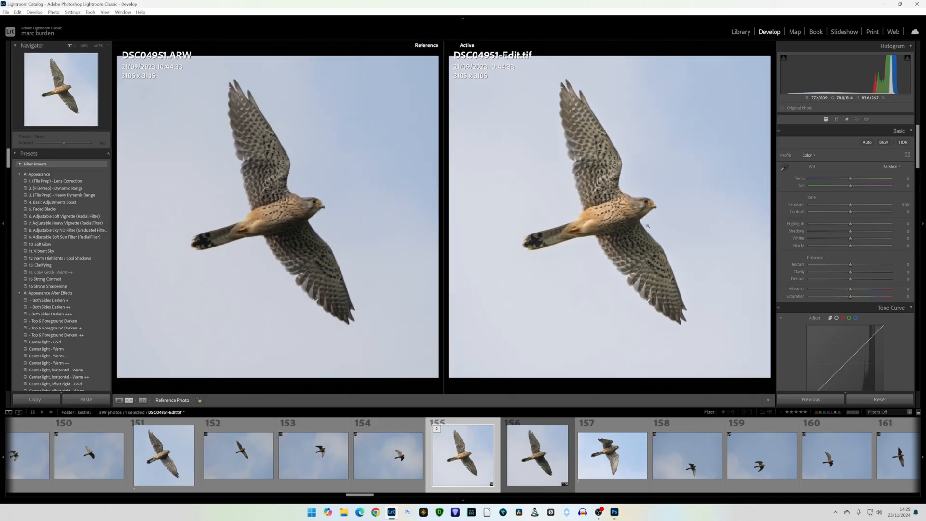
click(646, 226)
click(302, 228)
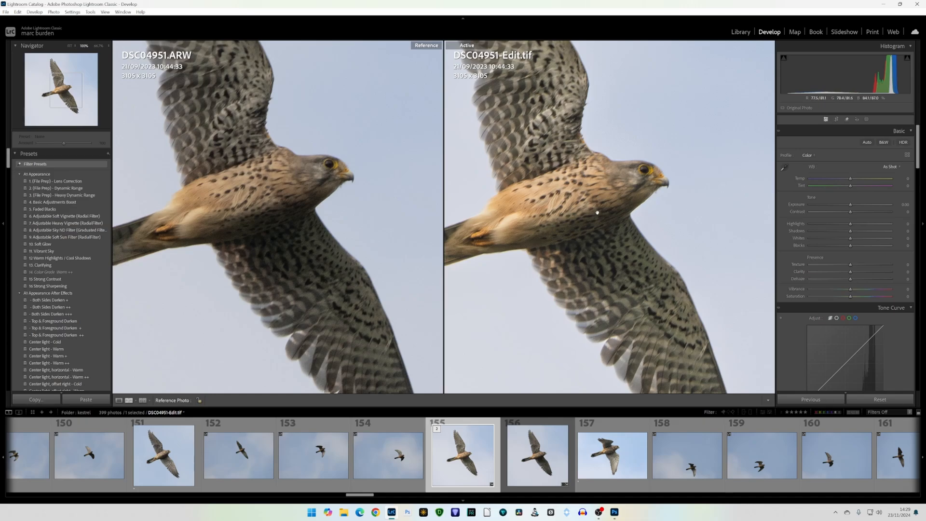
click(686, 208)
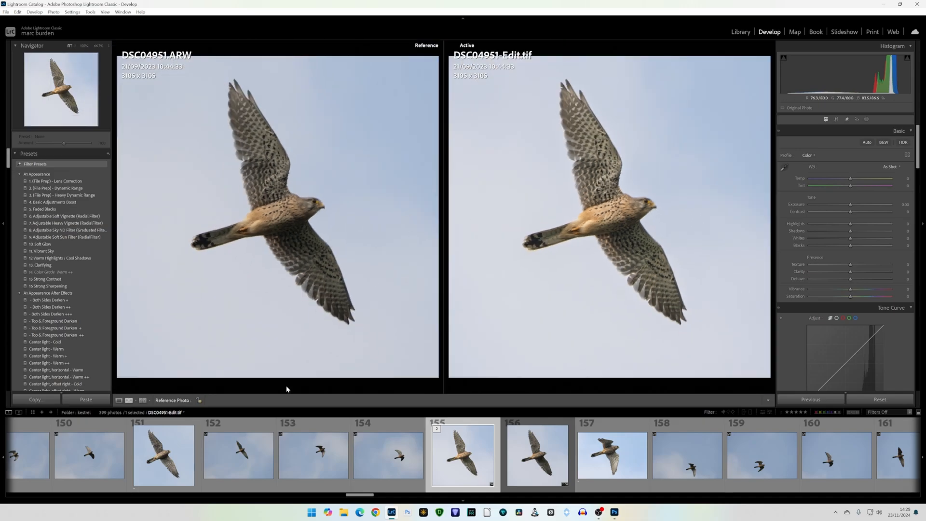
Step: Show DSC04951-Edit.tif alone in Loupe view and set Exposure to -0.10, Texture to +6 and Clarity to +3
click(119, 401)
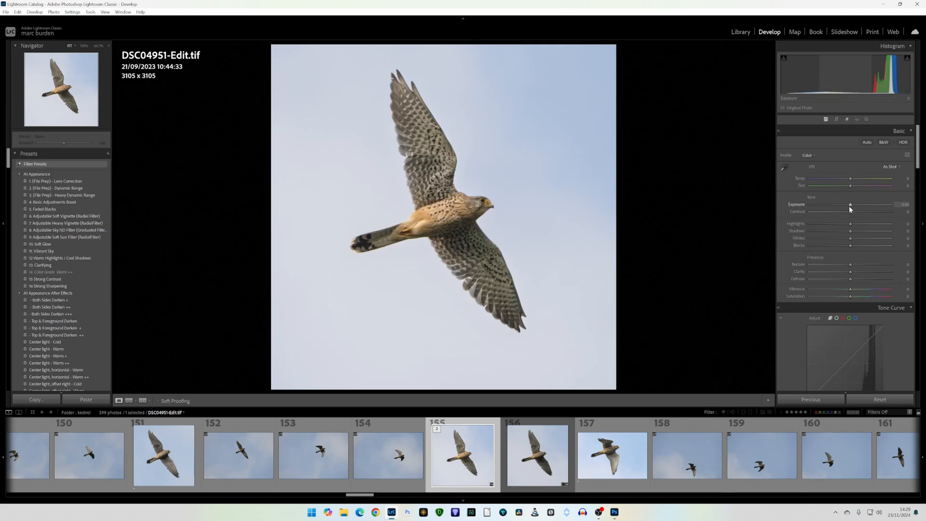
drag(850, 206, 849, 207)
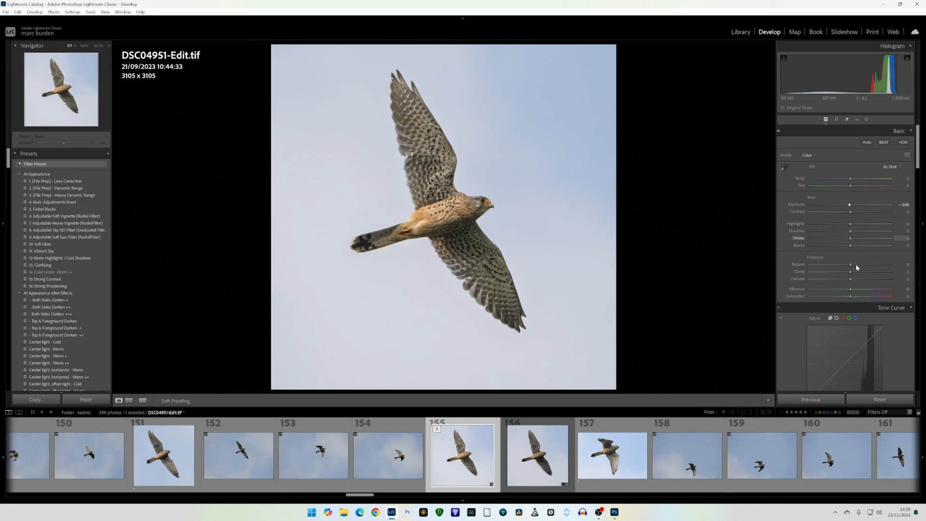
drag(849, 265, 853, 268)
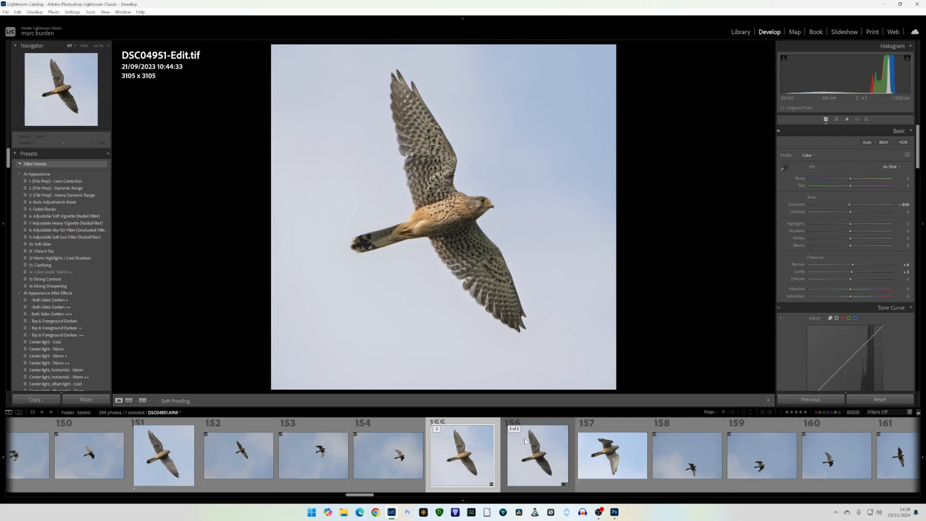
Step: Select DSC04951.ARW, reset its Shadows and raise them to +39
click(530, 452)
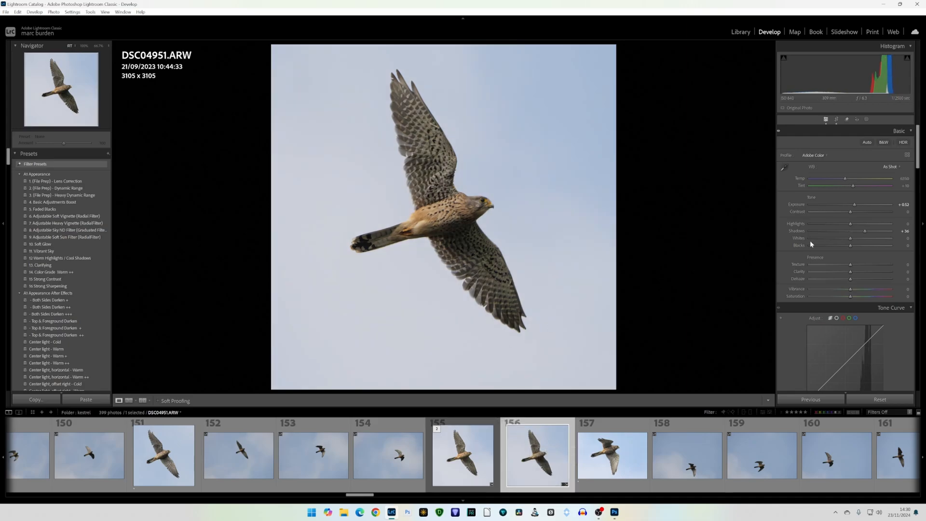
double_click(798, 231)
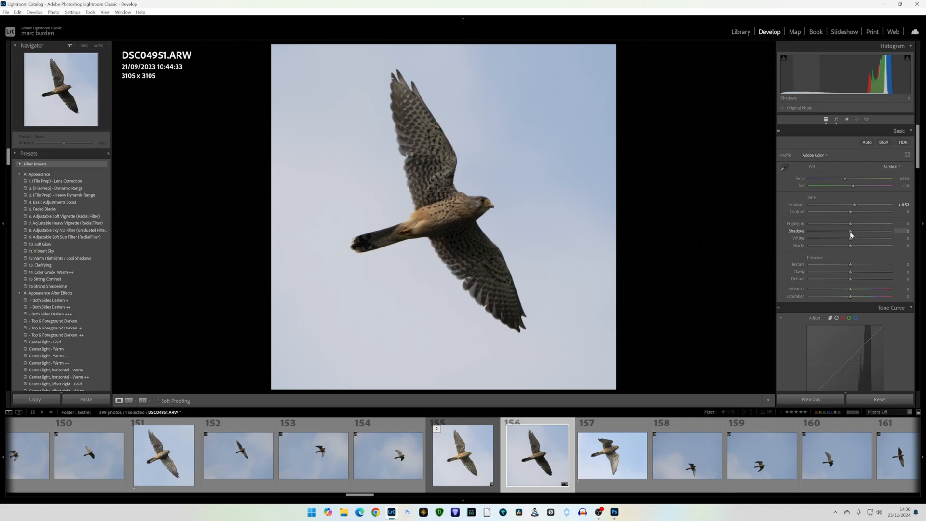
drag(851, 232, 866, 230)
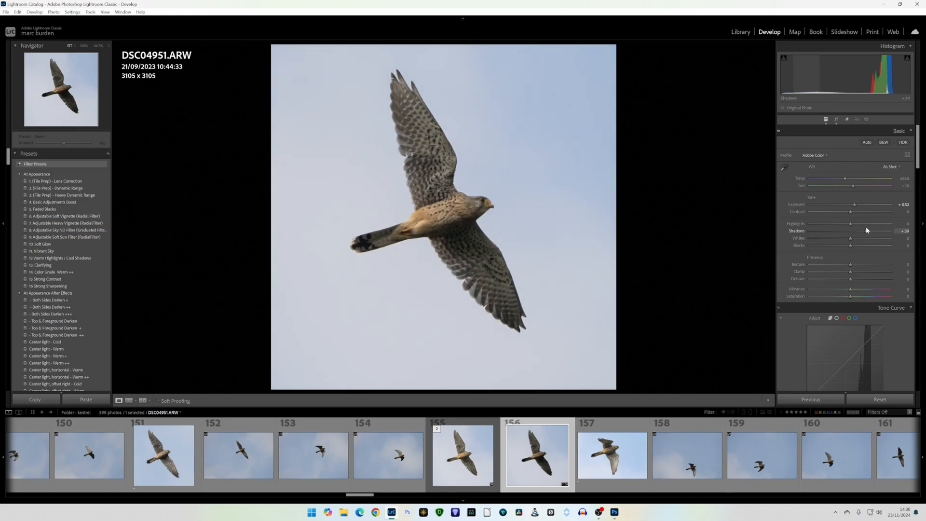
Step: Open DSC04951.ARW for editing in Adobe Photoshop 2025
right_click(463, 144)
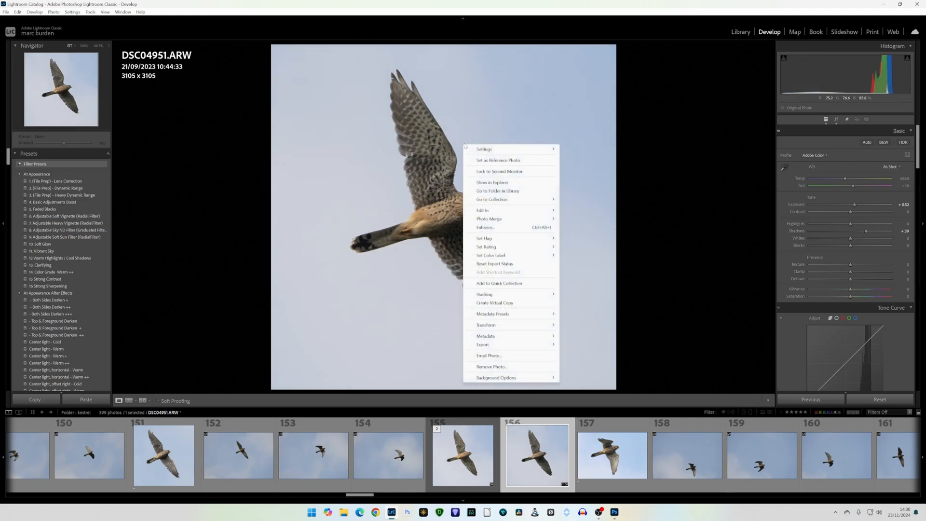
mouse_move(498, 211)
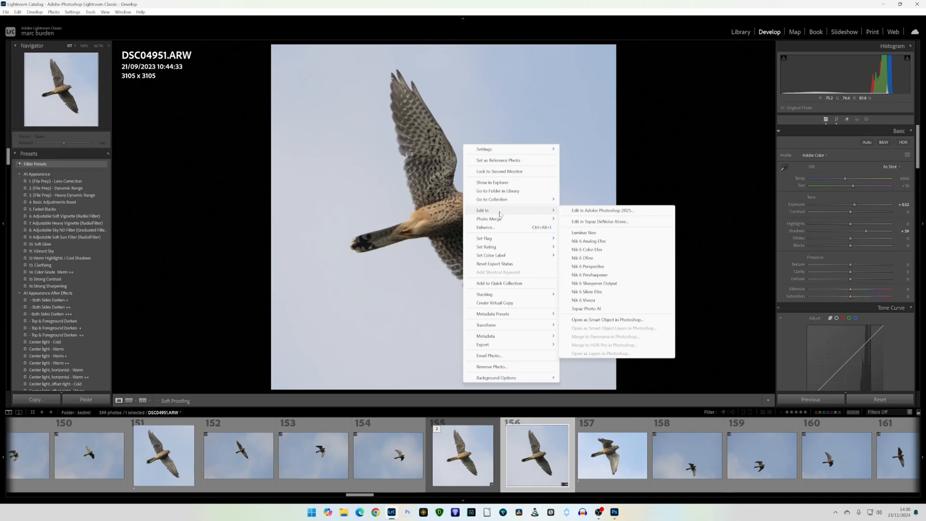
click(595, 211)
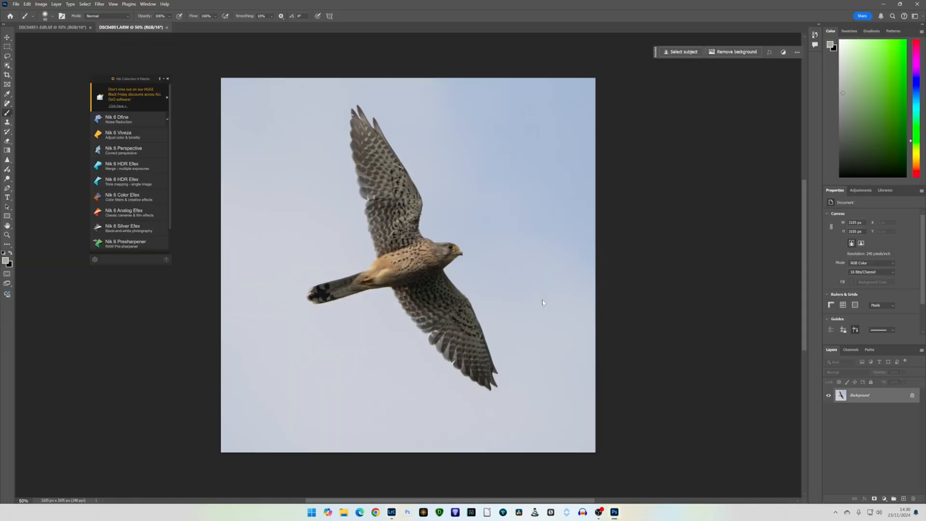
Step: Duplicate the Background layer as Background copy and add a Curves adjustment layer above it
right_click(863, 397)
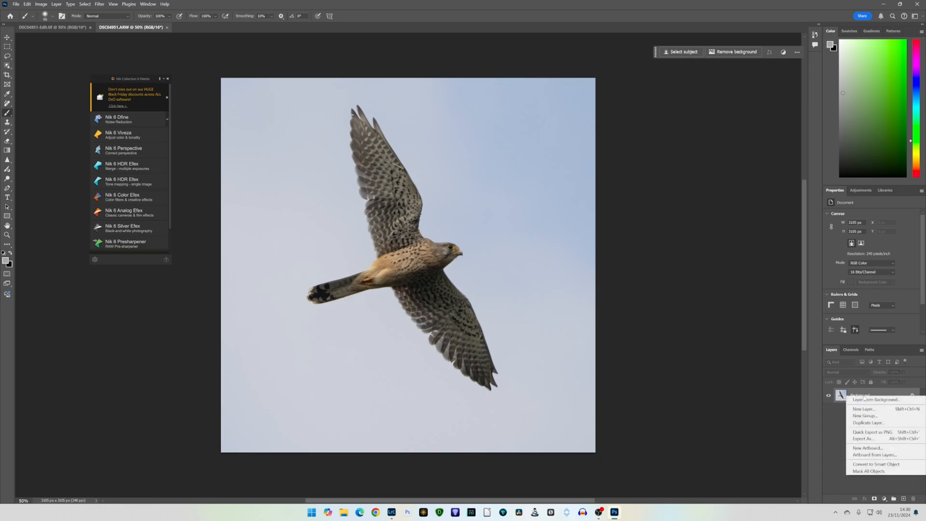
click(870, 423)
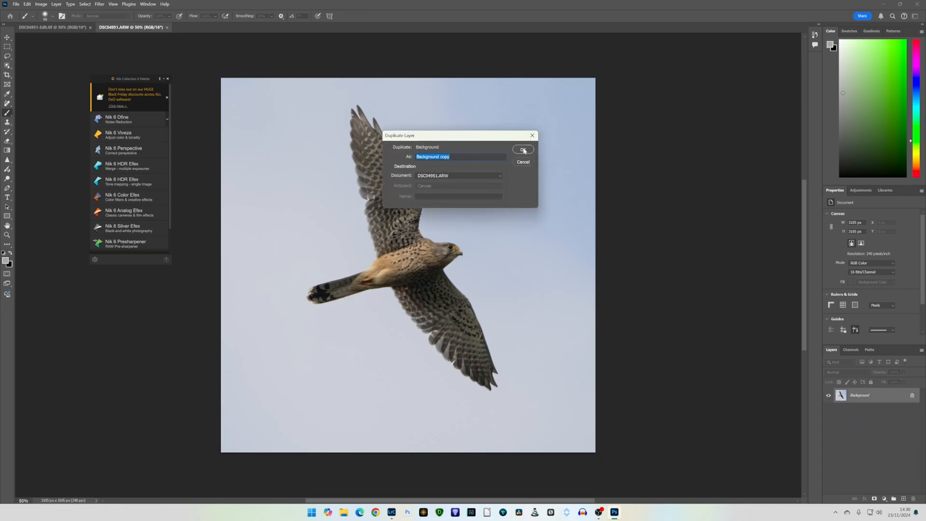
click(526, 152)
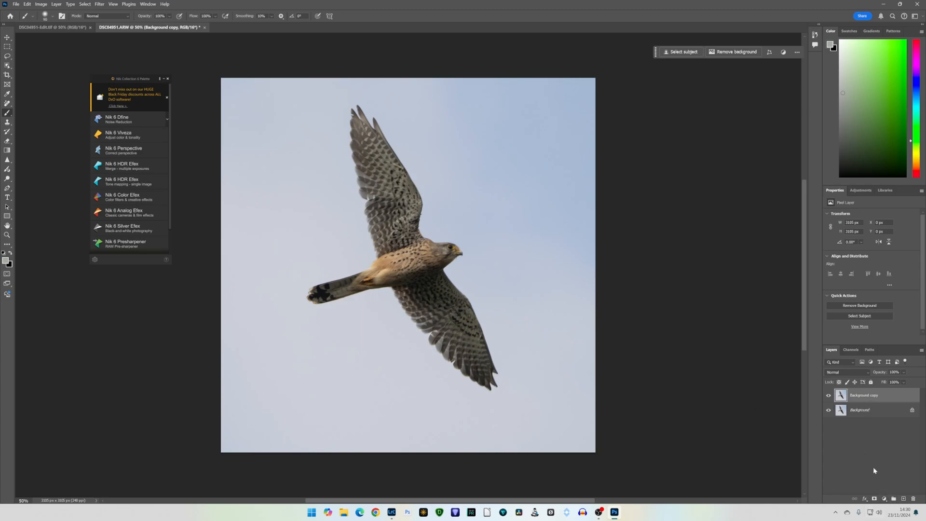
click(885, 499)
click(889, 407)
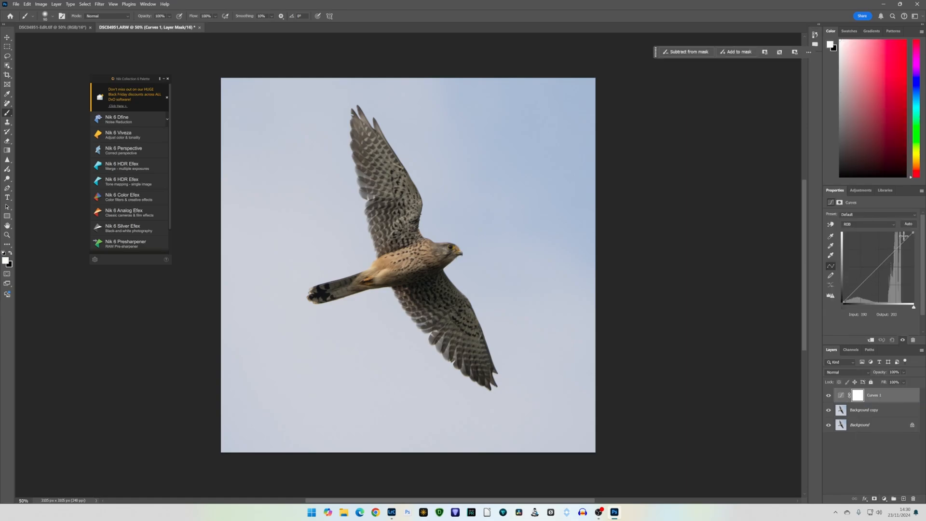
click(909, 226)
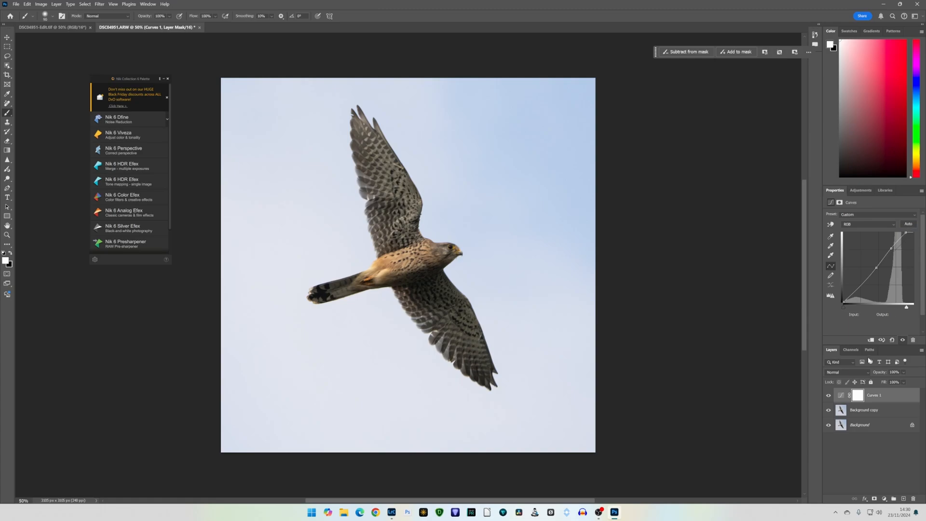
key(z)
key(ctrl+z)
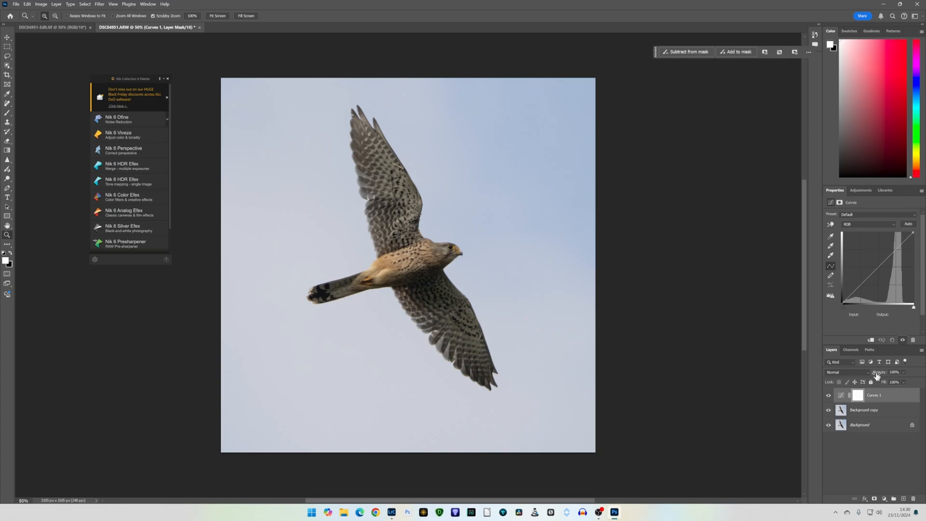
Step: Open the Curves layer's auto color correction options and compare the effects of the different algorithms on the kestrel photo
key(alt)
alt+click(909, 225)
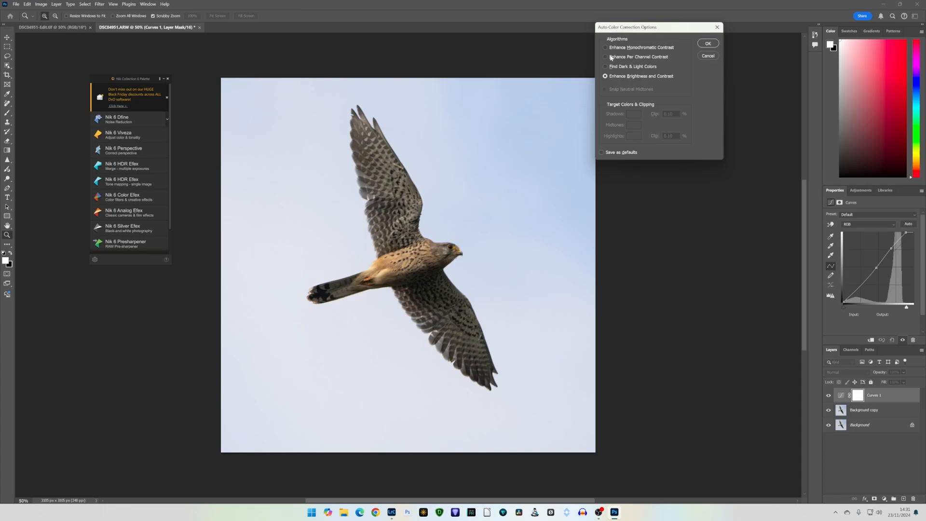
click(608, 48)
click(605, 56)
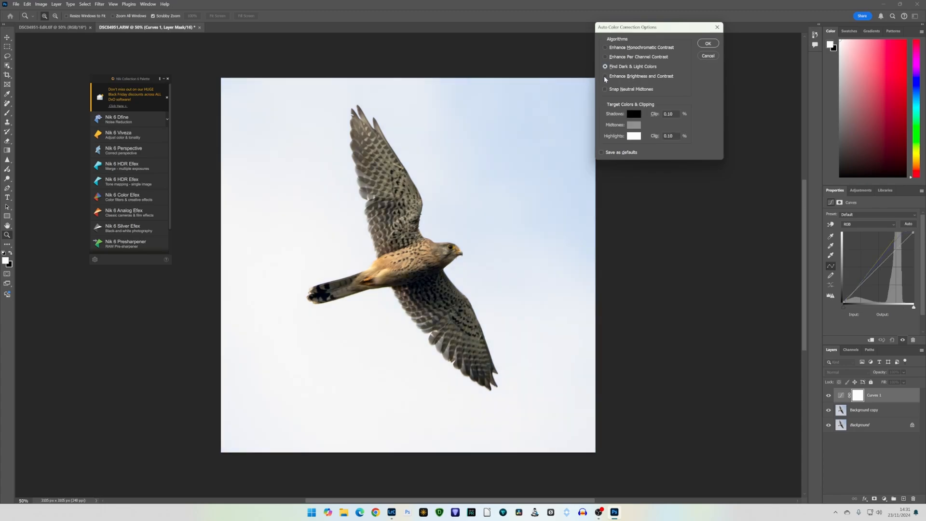
click(605, 77)
click(605, 57)
click(606, 77)
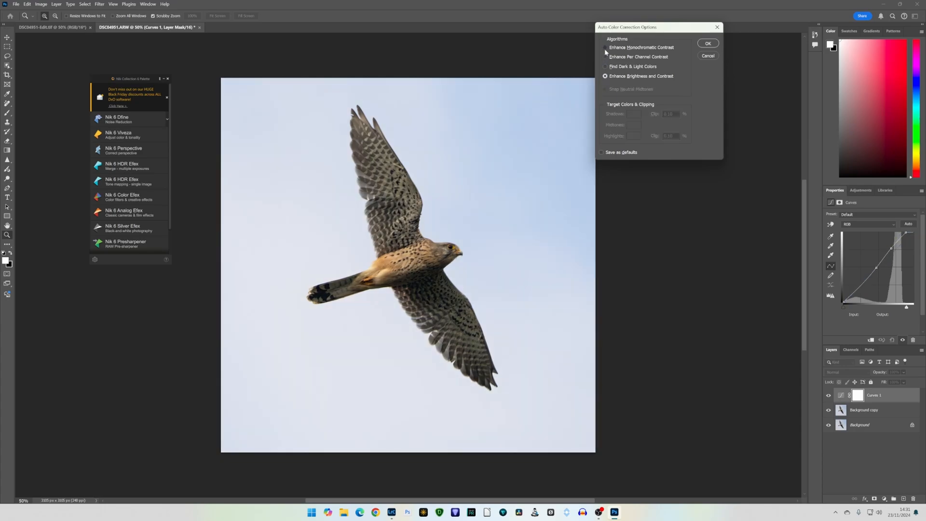
click(606, 48)
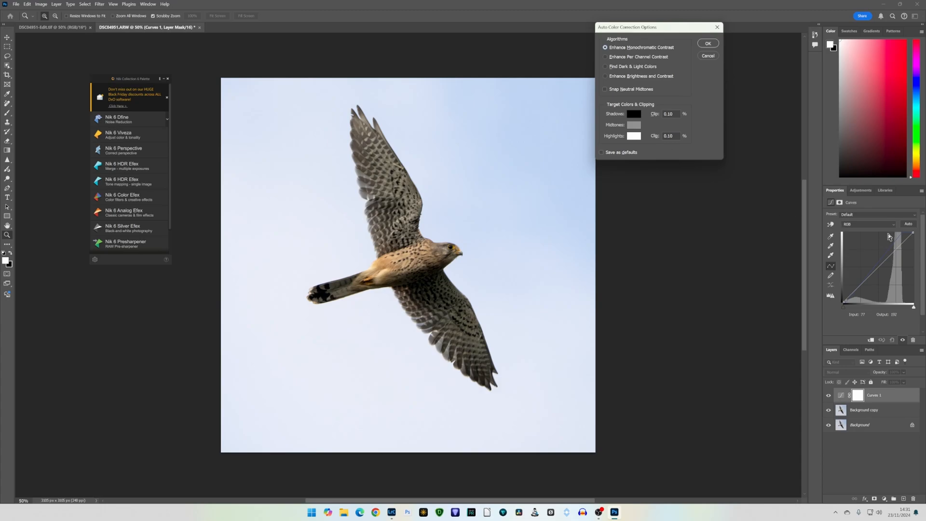
Step: Apply Enhance Per Channel Contrast with Snap Neutral Midtones to the Curves layer and compare the photo with and without the adjustment
click(606, 57)
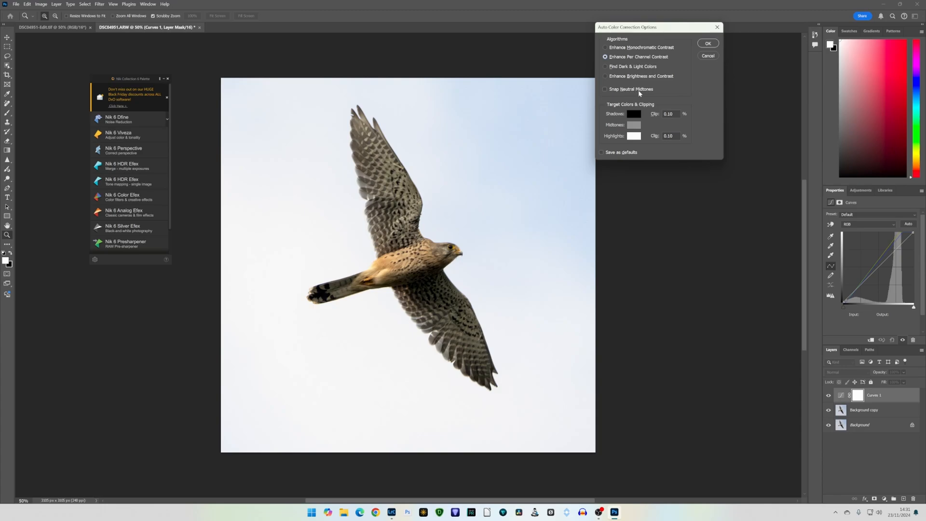
click(605, 89)
click(707, 44)
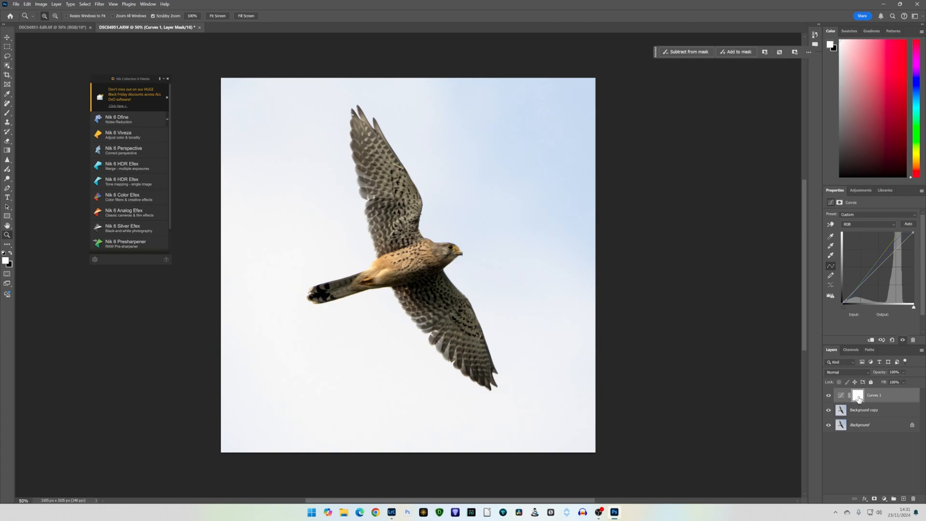
click(829, 396)
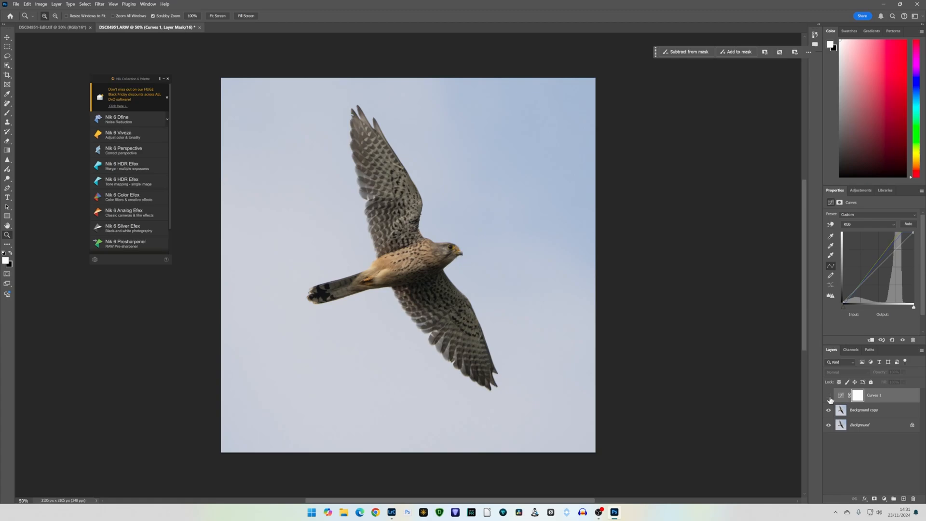
click(830, 396)
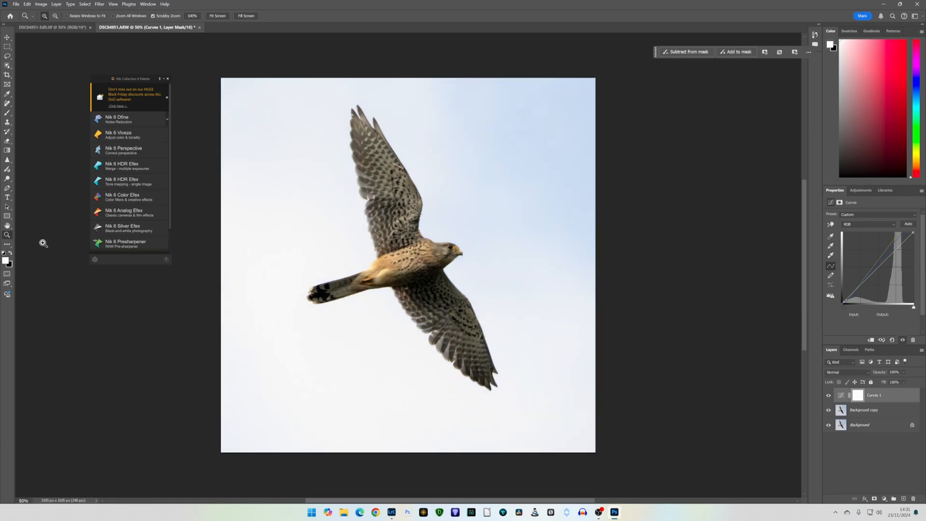
Step: Paint black on the Curves mask with an enlarged Brush to remove the adjustment from the outer sky along the upper-right and lower areas
click(8, 115)
click(10, 254)
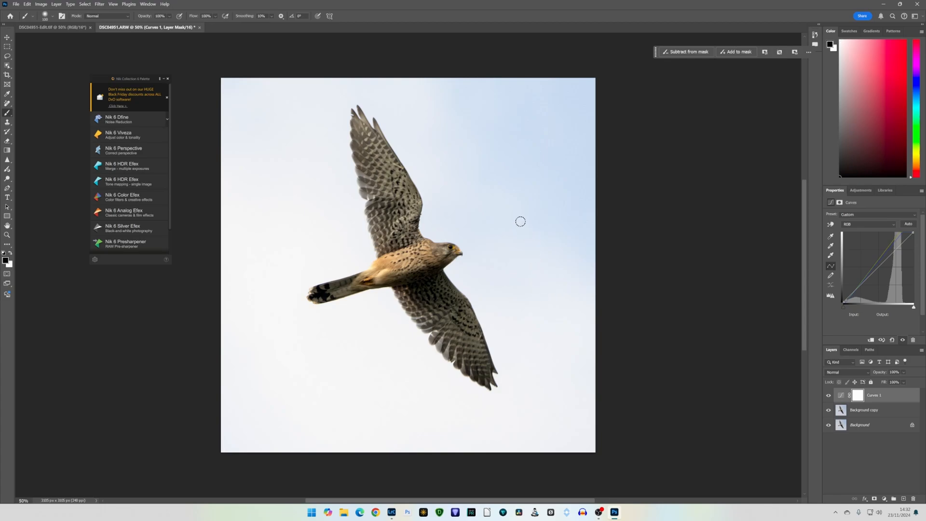
key(bracketright)
key(bracketright)
key(bracketright)
key(bracketright)
key(bracketright)
key(bracketright)
key(bracketright)
key(bracketright)
key(bracketright)
key(bracketright)
key(bracketright)
key(bracketright)
mouse_move(440, 68)
mouse_down()
mouse_move(599, 250)
mouse_move(536, 75)
mouse_move(575, 112)
mouse_move(578, 104)
mouse_move(571, 440)
mouse_move(562, 449)
mouse_move(426, 444)
mouse_move(268, 424)
mouse_move(271, 414)
mouse_move(235, 405)
mouse_move(329, 420)
mouse_move(288, 435)
mouse_move(558, 444)
mouse_move(343, 421)
mouse_up()
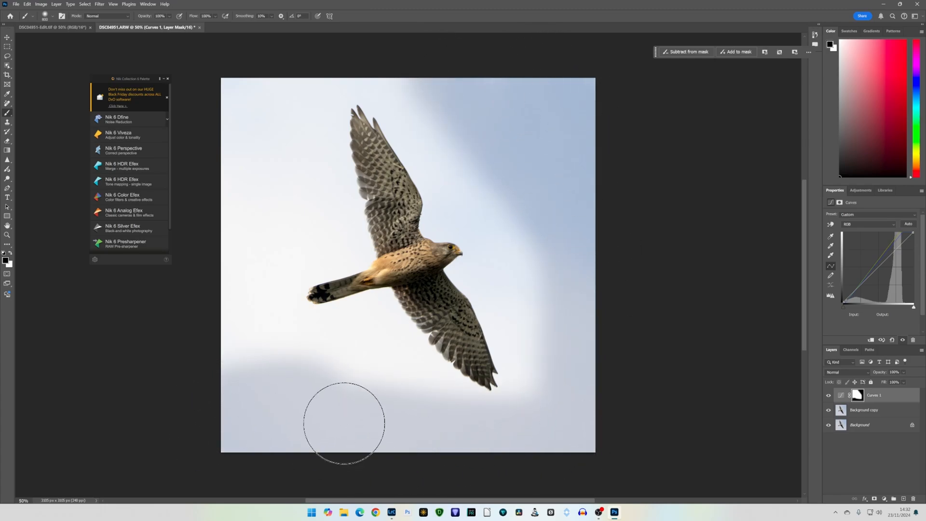
Step: Paint black on the Curves mask over the remaining sky close around the kestrel, varying the brush size, so the adjustment affects only the bird
scroll(343, 419, down, 1)
key(bracketleft)
key(bracketleft)
key(bracketleft)
key(bracketleft)
key(bracketleft)
key(bracketleft)
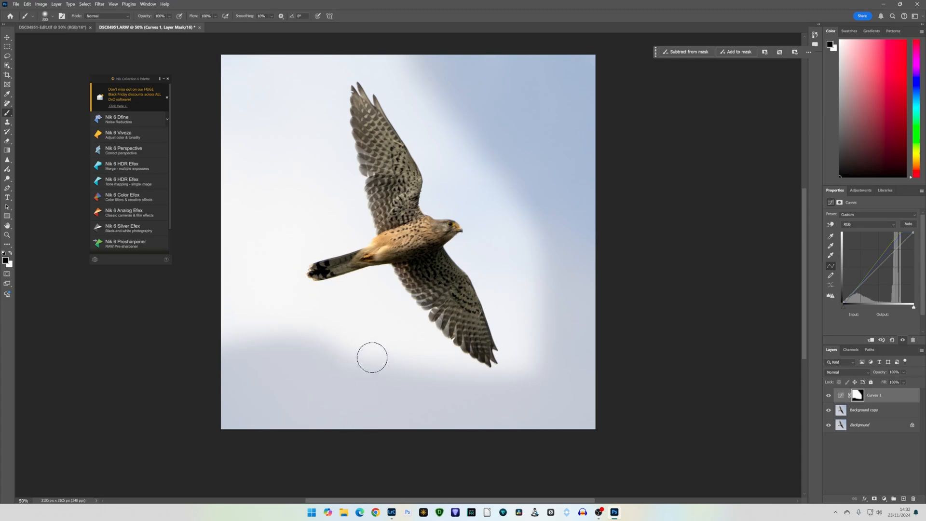
mouse_move(387, 278)
mouse_down()
mouse_move(443, 350)
mouse_move(418, 308)
mouse_move(427, 308)
mouse_move(406, 296)
mouse_move(456, 356)
mouse_move(514, 384)
mouse_move(515, 363)
mouse_move(498, 361)
mouse_move(465, 241)
mouse_move(459, 254)
mouse_move(465, 245)
mouse_move(450, 251)
mouse_move(498, 330)
mouse_up()
mouse_move(436, 352)
mouse_down()
mouse_move(422, 299)
mouse_move(392, 287)
mouse_move(389, 271)
mouse_move(297, 293)
mouse_move(313, 259)
mouse_move(345, 246)
mouse_move(316, 255)
mouse_move(366, 231)
mouse_move(355, 83)
mouse_move(380, 86)
mouse_move(430, 174)
mouse_move(424, 205)
mouse_move(467, 223)
mouse_move(472, 237)
mouse_move(518, 238)
mouse_move(518, 255)
mouse_move(413, 59)
mouse_move(546, 304)
mouse_move(365, 358)
mouse_move(365, 334)
mouse_move(235, 313)
mouse_move(307, 325)
mouse_move(270, 210)
mouse_move(304, 203)
mouse_move(303, 195)
mouse_move(250, 206)
mouse_move(273, 68)
mouse_up()
key(bracketleft)
key(bracketleft)
key(bracketleft)
key(bracketright)
key(bracketright)
key(bracketright)
key(bracketright)
key(bracketright)
key(bracketright)
key(bracketright)
key(bracketright)
key(bracketright)
key(bracketleft)
key(bracketleft)
key(bracketleft)
key(bracketleft)
key(bracketleft)
mouse_move(389, 60)
mouse_down()
mouse_move(283, 172)
mouse_move(346, 182)
mouse_move(264, 93)
mouse_move(319, 236)
mouse_up()
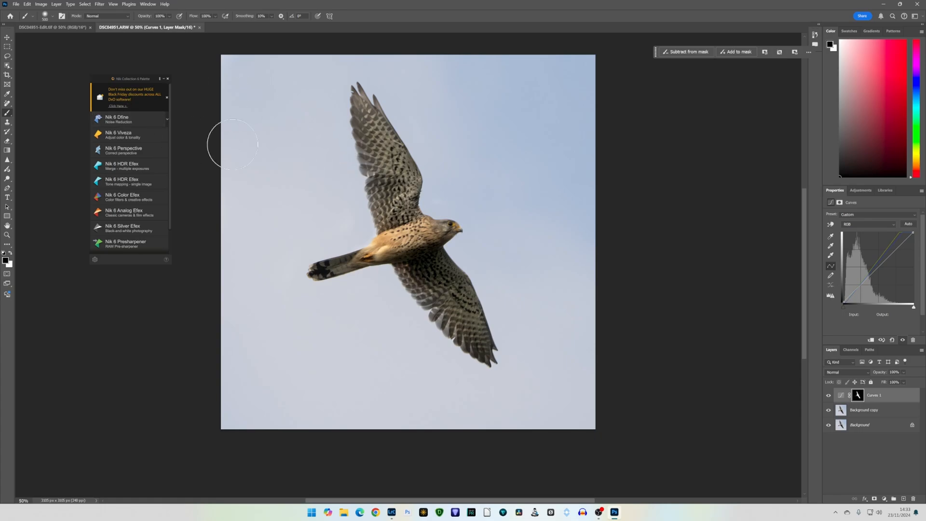
Step: Save the edited document with its Curves layer and mask
click(15, 4)
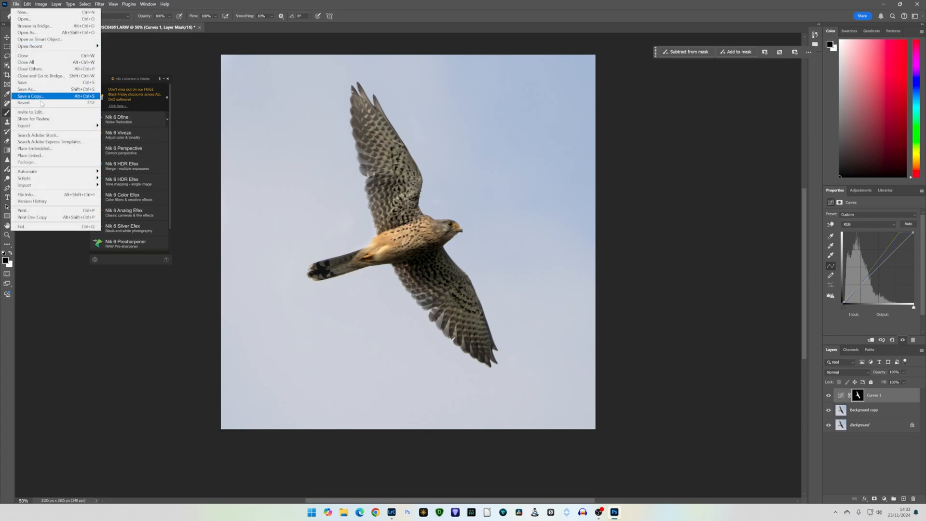
key(Escape)
key(ctrl+s)
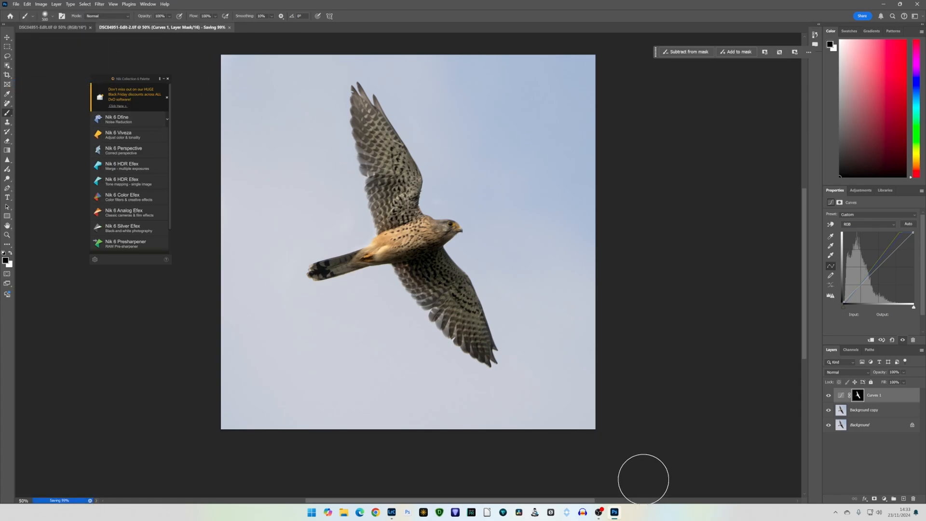
Step: In Lightroom Classic, compare DSC04951-Edit-2.tif with the raw in Reference view, setting Shadows to +33, Highlights to -20 and slightly lowering Vibrance
click(399, 512)
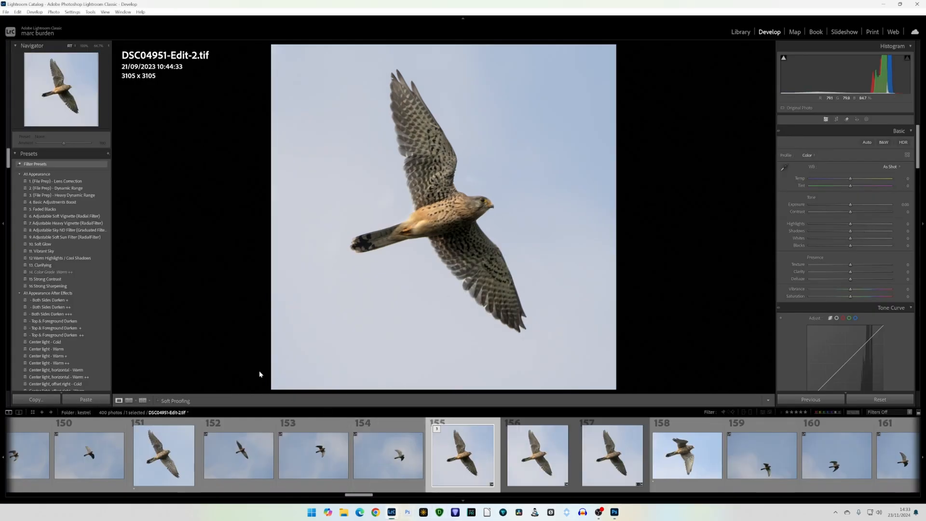
click(130, 400)
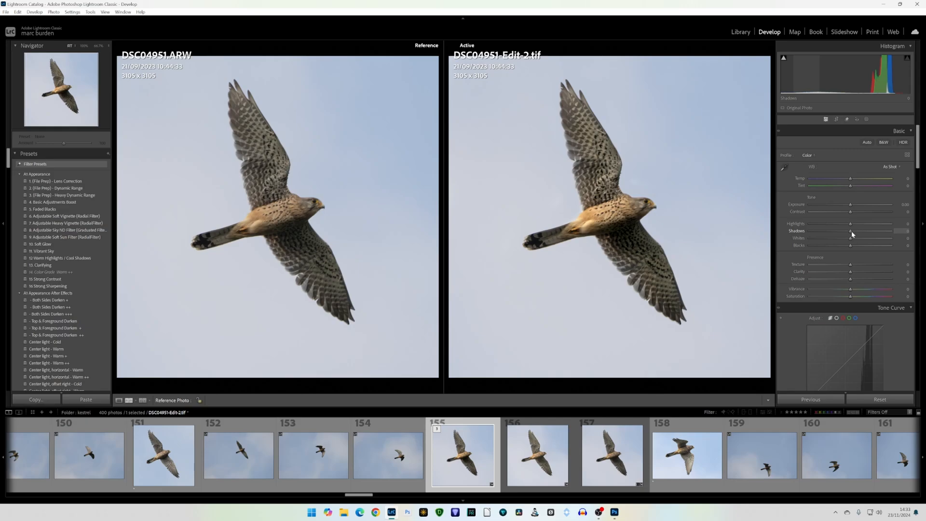
drag(855, 230, 865, 228)
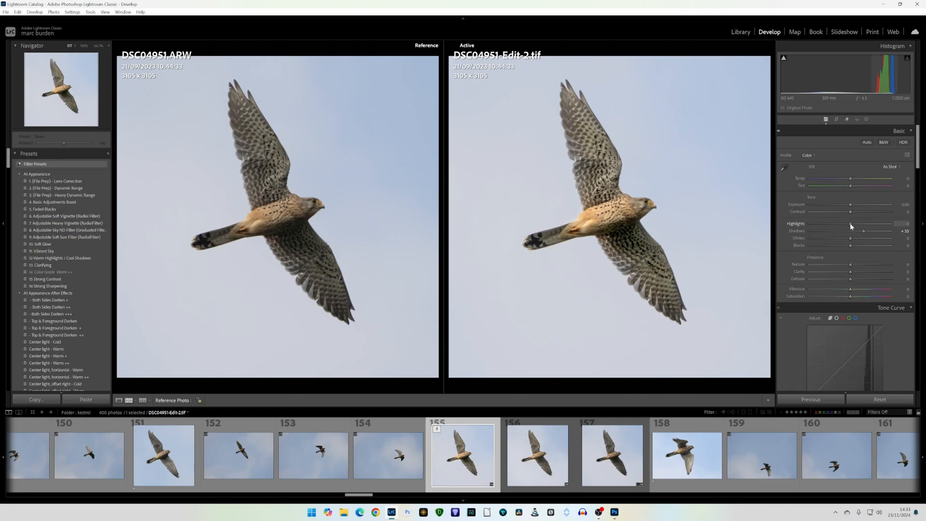
drag(851, 224, 840, 223)
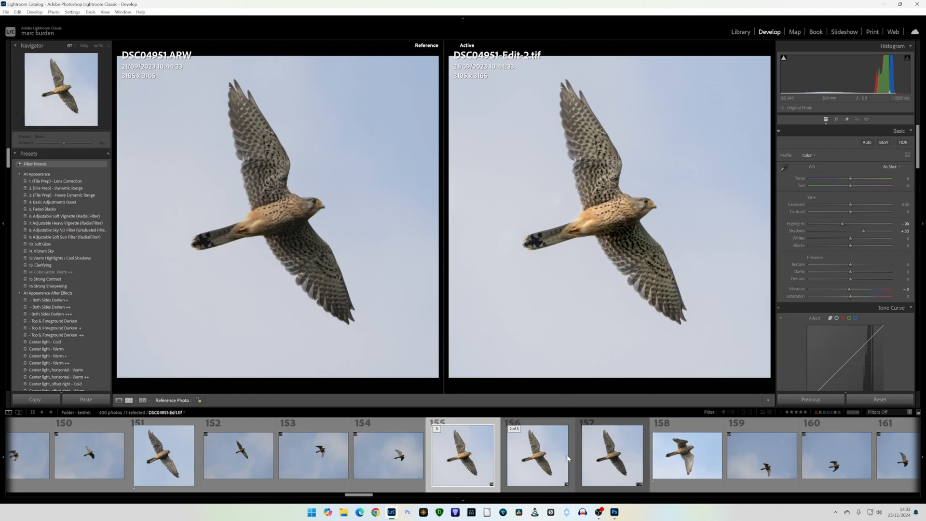
Step: Show DSC04951.ARW alone in Loupe view, reset its Shadows, and set Shadows to +26 and Highlights to +22
click(596, 455)
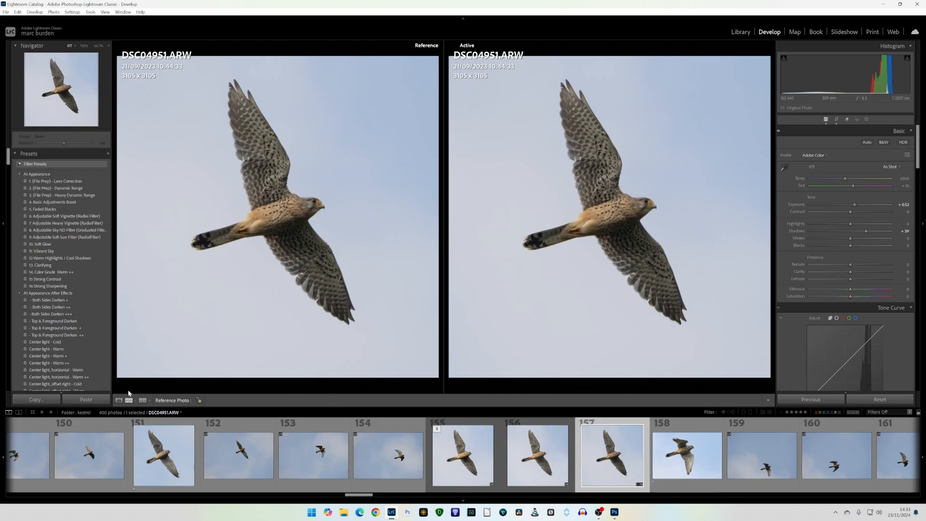
click(119, 400)
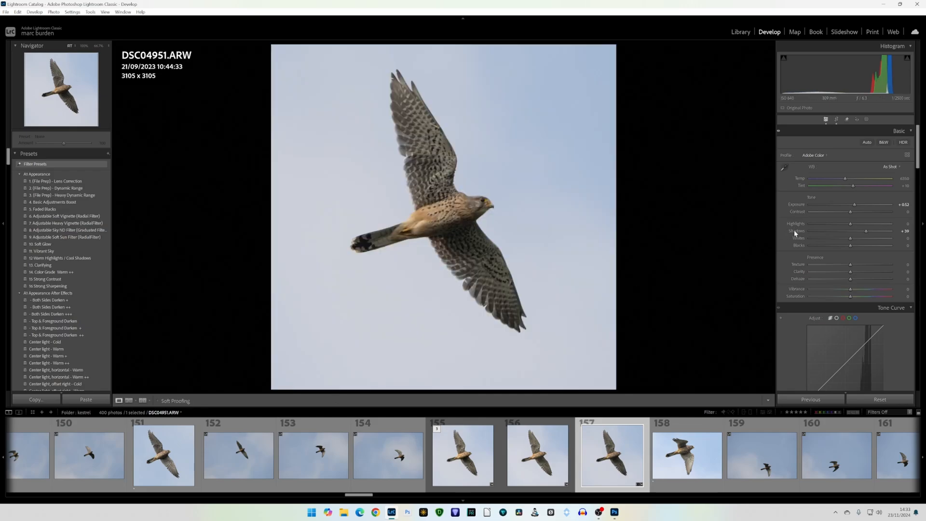
double_click(794, 230)
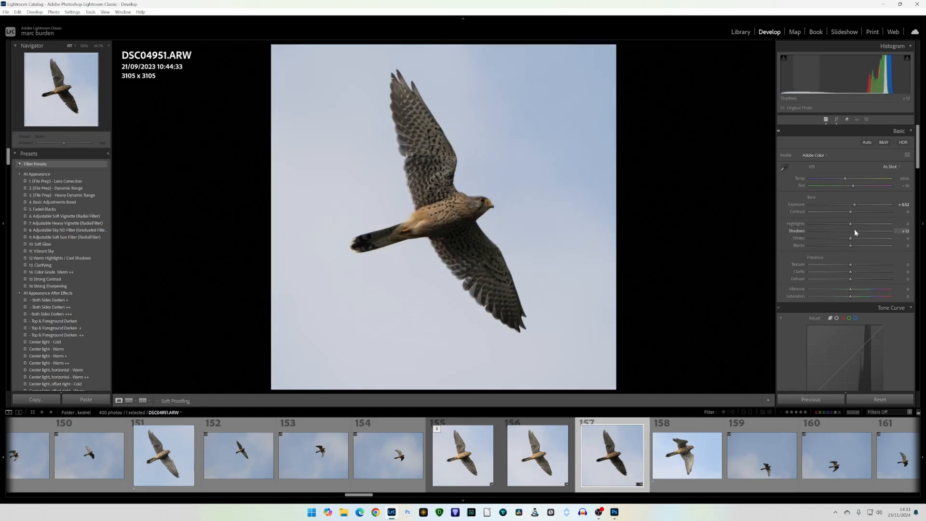
drag(855, 232, 859, 222)
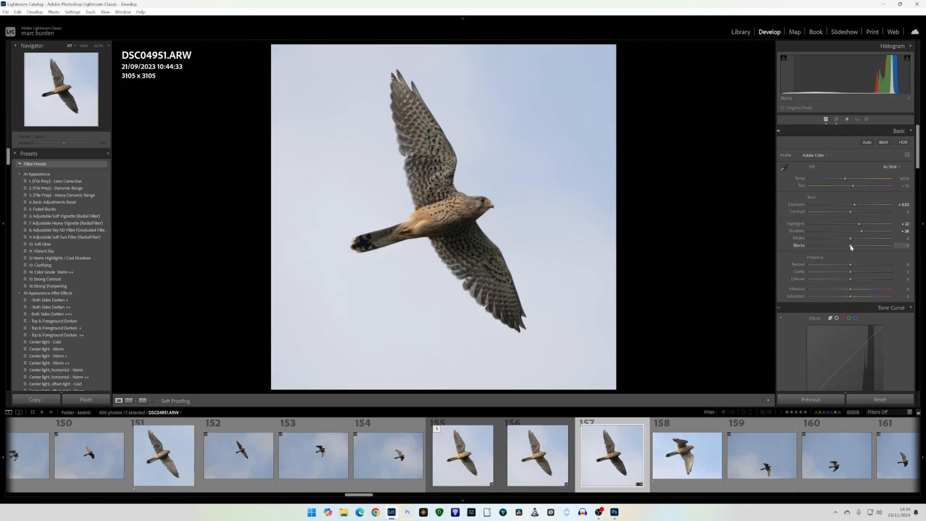
Step: Set the raw photo's Blacks to +39 and Contrast to -14
drag(851, 245, 862, 246)
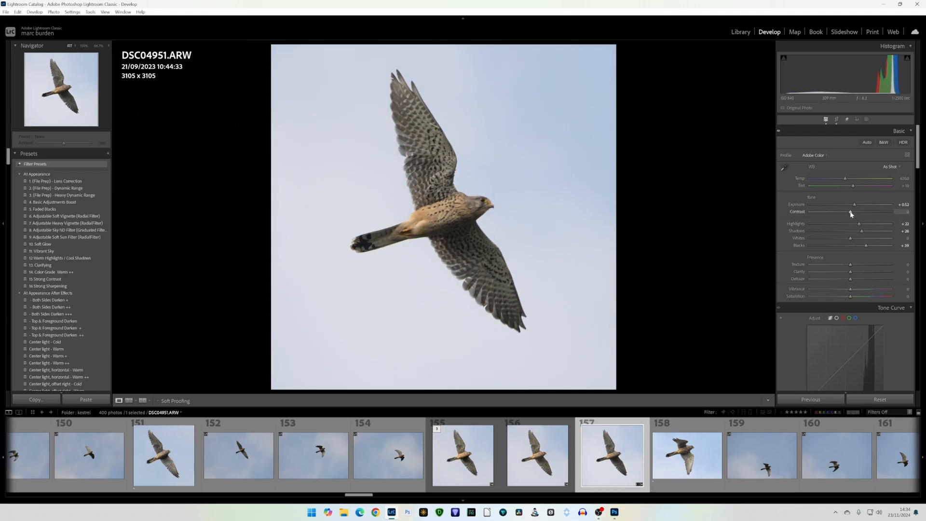
drag(854, 212, 844, 211)
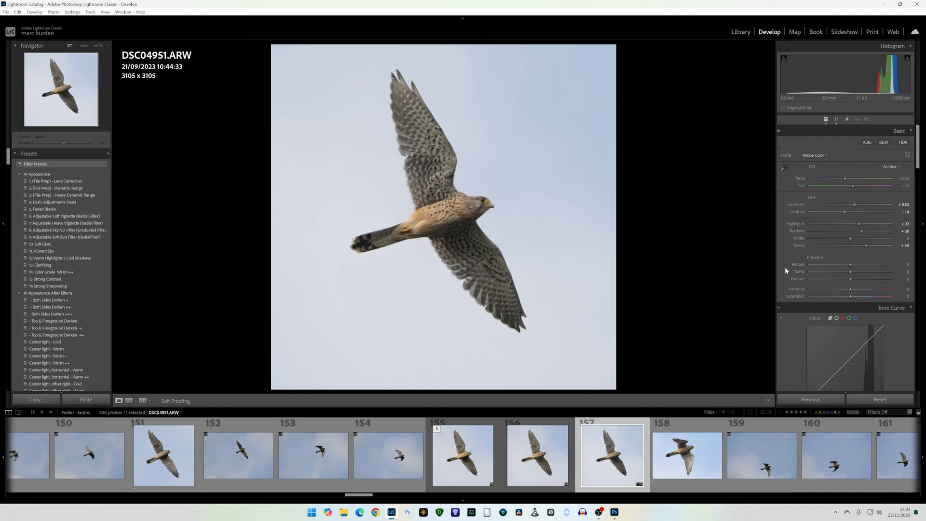
mouse_move(851, 289)
mouse_down()
mouse_move(870, 288)
mouse_move(850, 289)
mouse_up()
Step: Open the adjusted raw photo in Adobe Photoshop 2025 and duplicate its Background layer
right_click(470, 148)
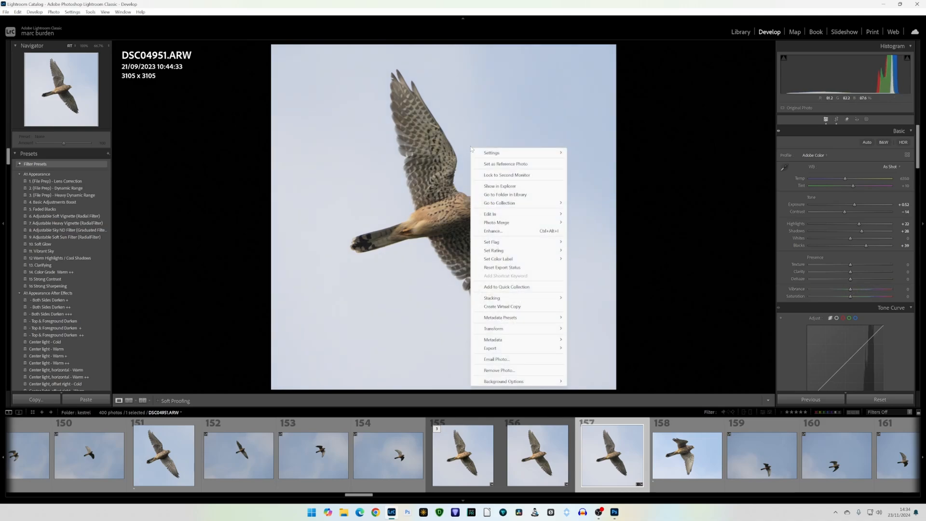
mouse_move(511, 214)
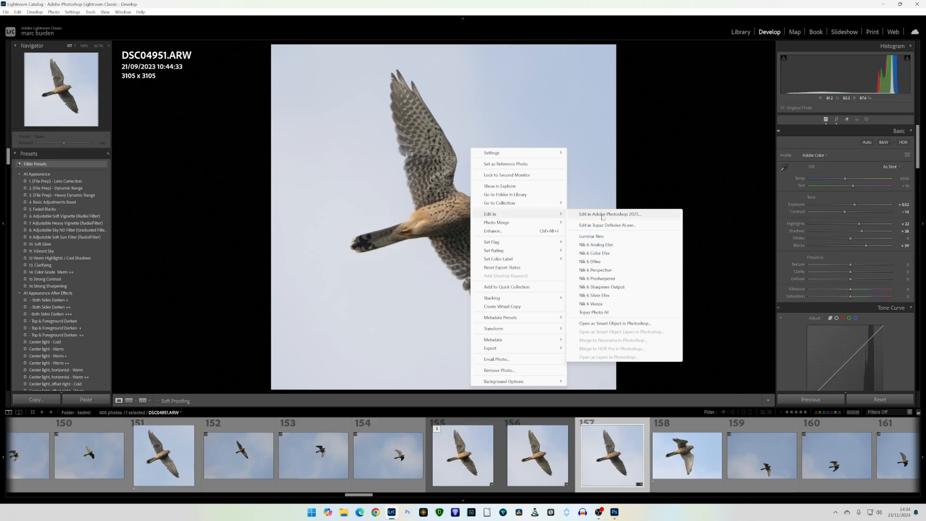
click(602, 215)
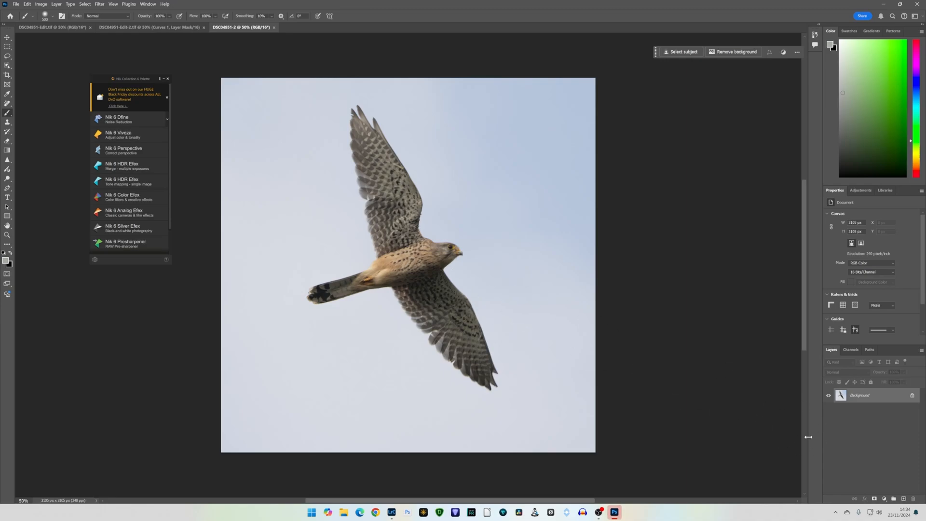
right_click(870, 399)
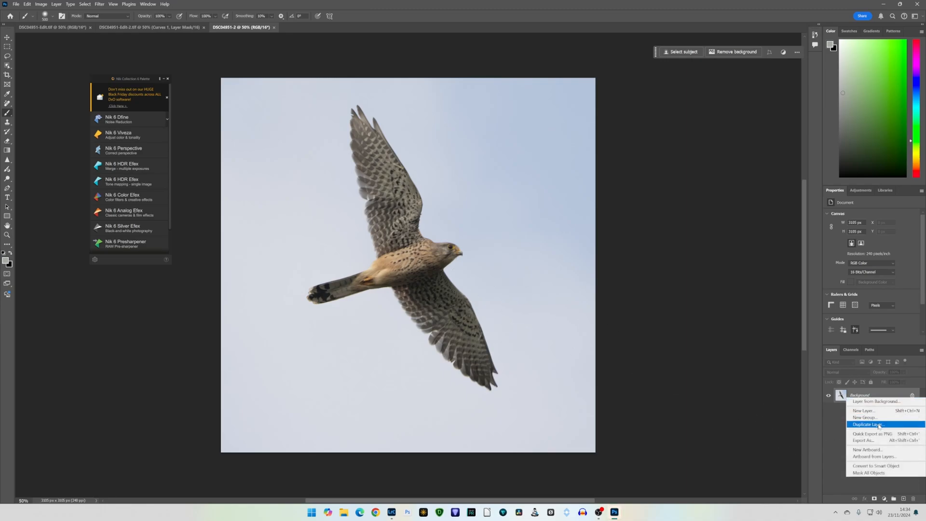
click(879, 424)
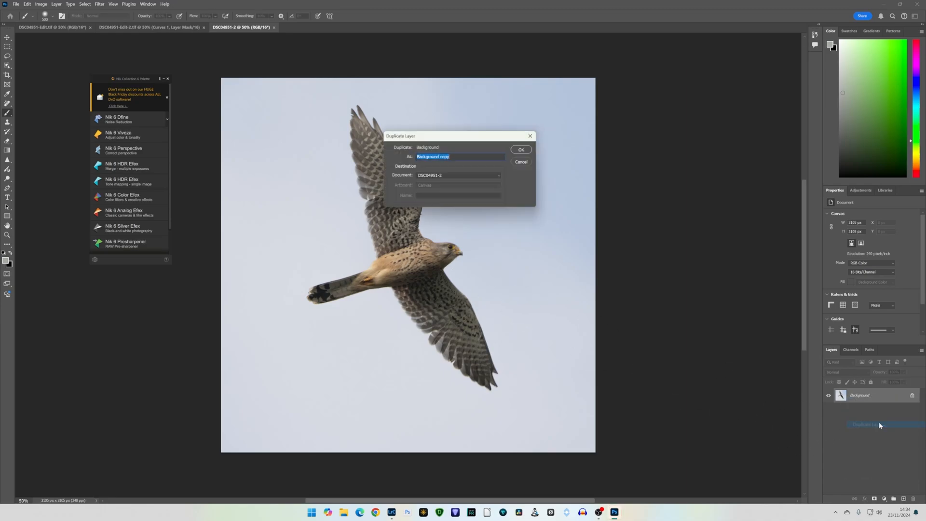
click(531, 153)
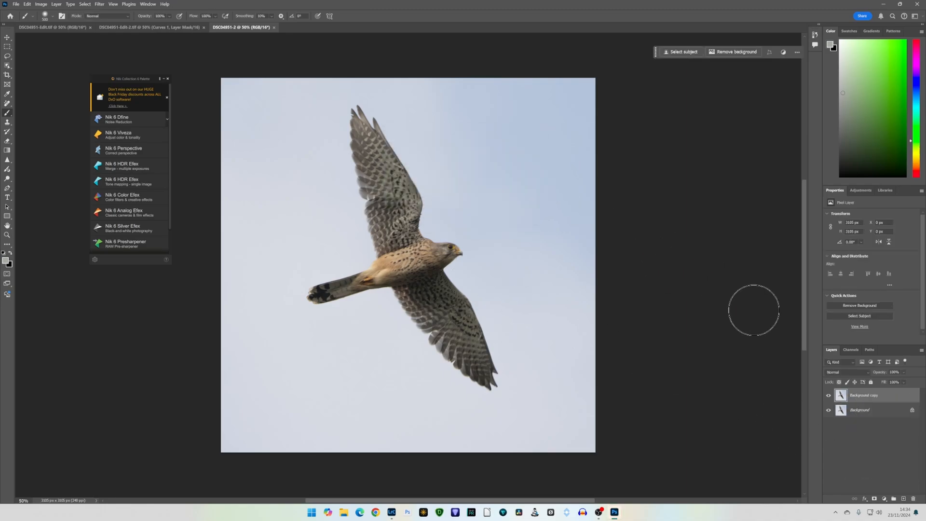
Step: Add a Curves adjustment layer above the Background copy, moving the white point input to 230 and the black point input to about 8
click(885, 500)
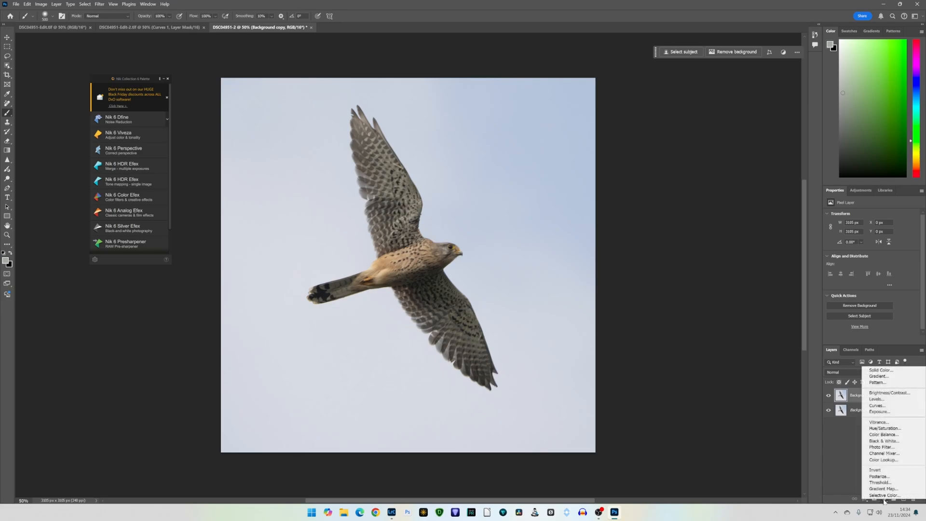
click(873, 409)
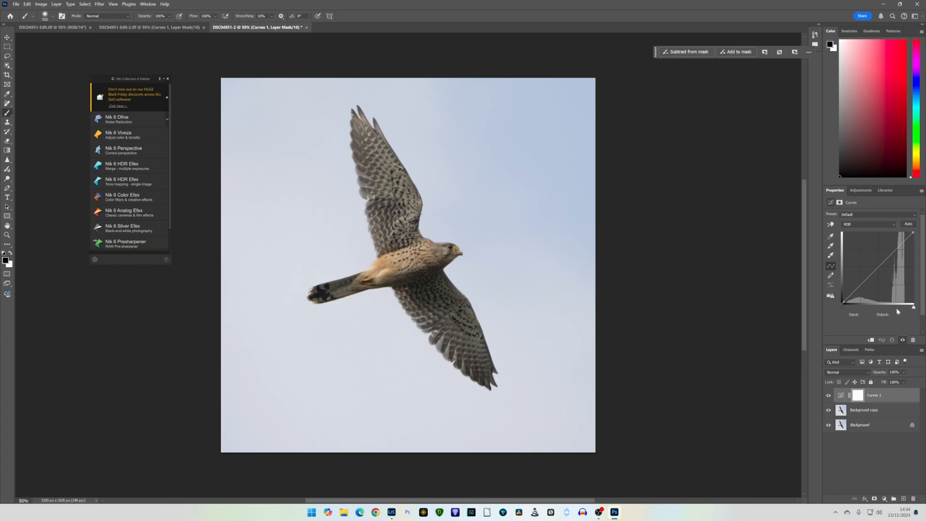
drag(915, 309, 908, 309)
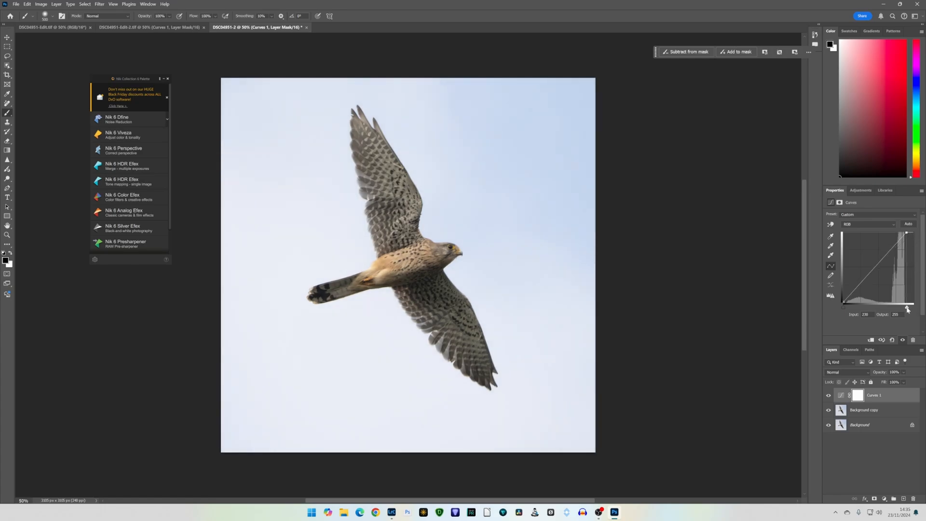
click(843, 310)
drag(844, 310, 846, 311)
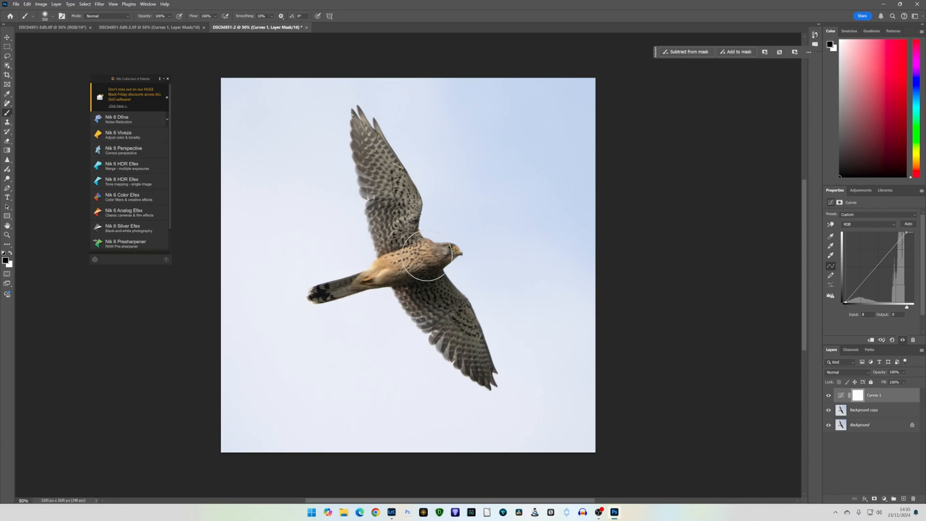
Step: Toggle the Curves layer's visibility to compare the photo with and without it, and save the document
click(828, 396)
click(828, 396)
click(828, 396)
click(828, 396)
click(18, 5)
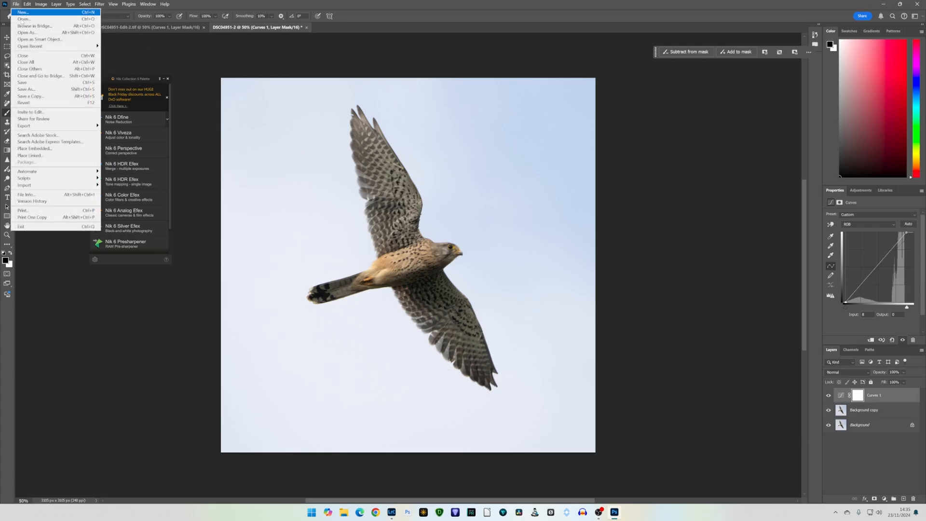
click(51, 83)
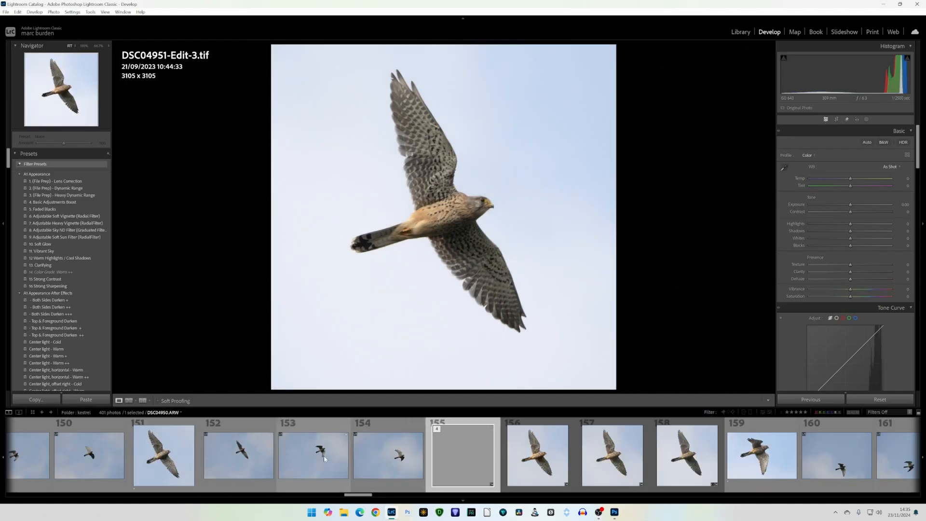
Step: In Lightroom Classic, compare DSC04951-Edit-3.tif with the raw in Reference view, setting Vibrance to +4, Saturation to +7, Exposure to -0.10 and Shadows to +10
click(128, 402)
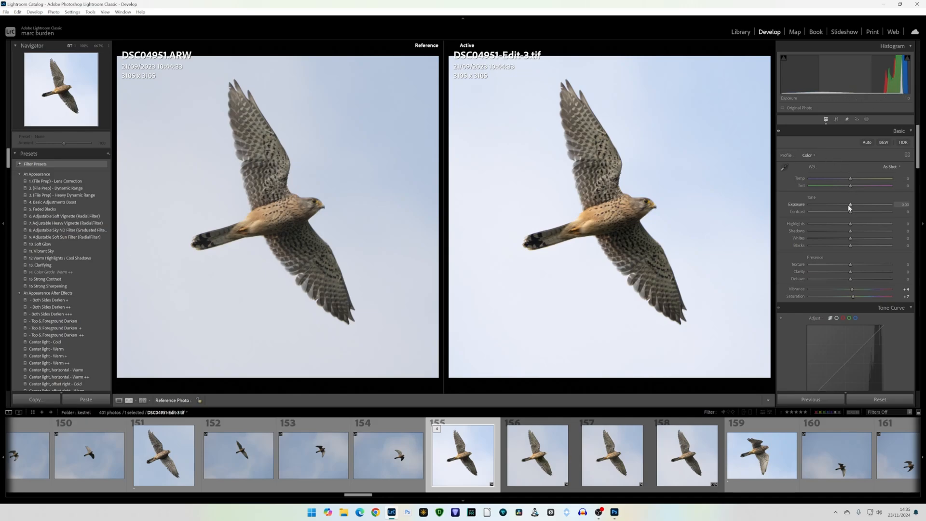
drag(850, 205, 855, 231)
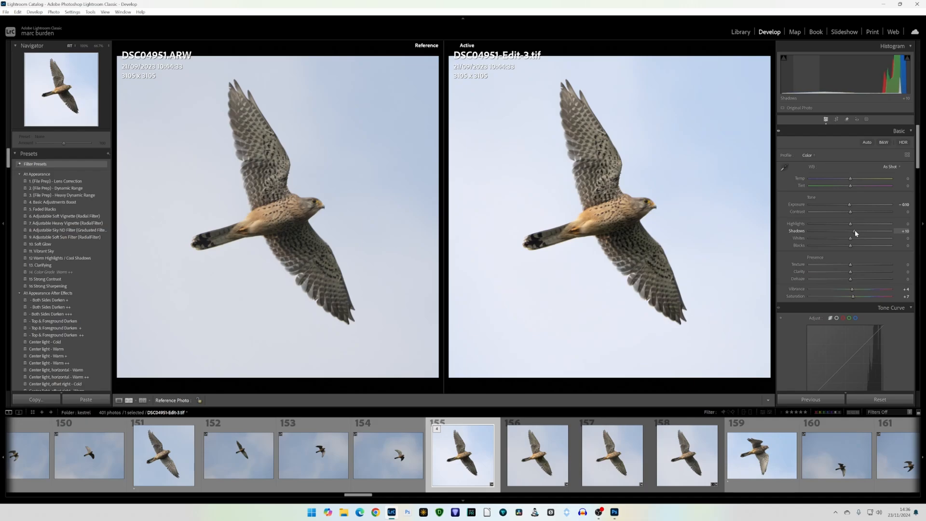